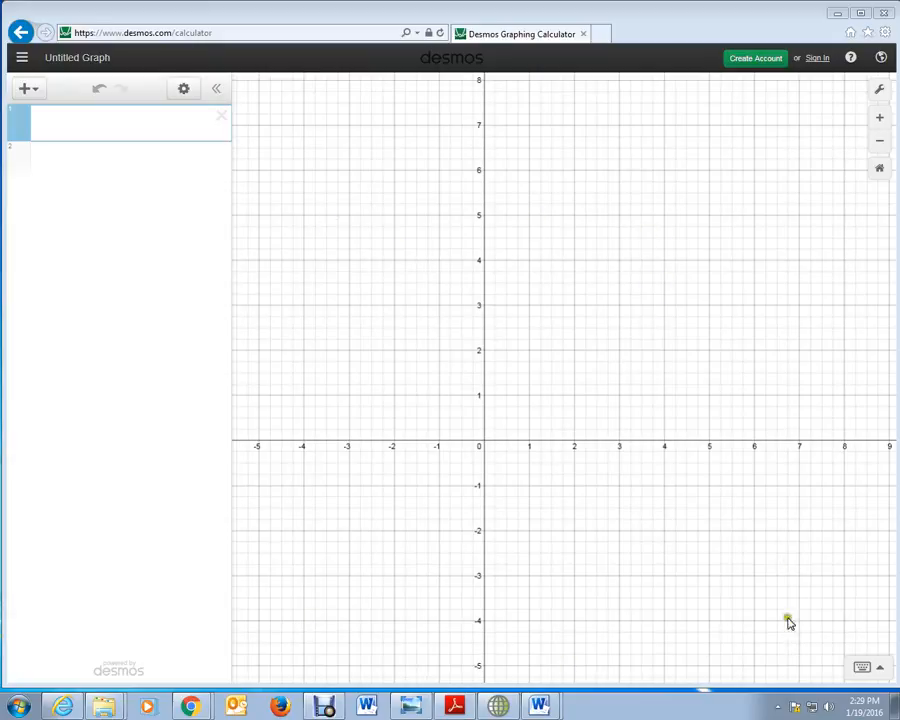
Step: Graph the line x + 2y = 4 in the first expression
{"action": "left_click", "coordinate": [44, 126]}
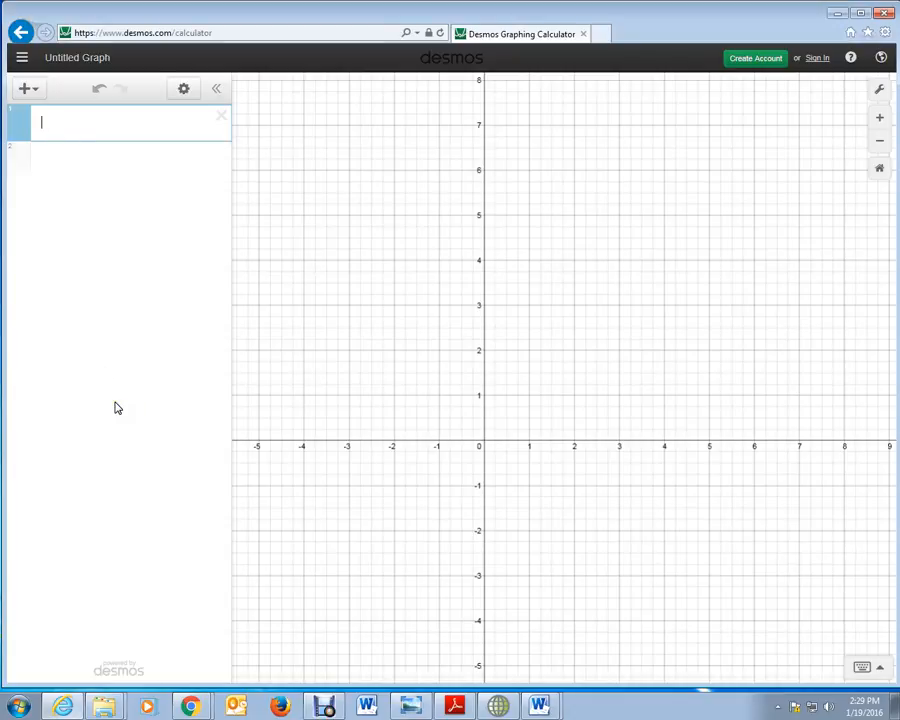
{"action": "type", "text": "x + 2y "}
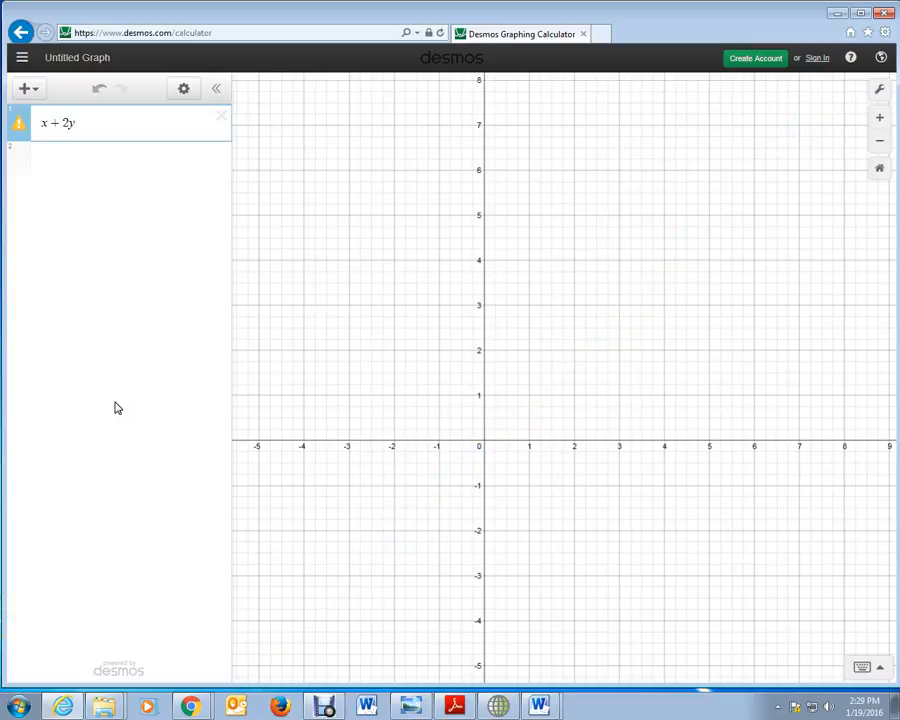
{"action": "type", "text": "= 4"}
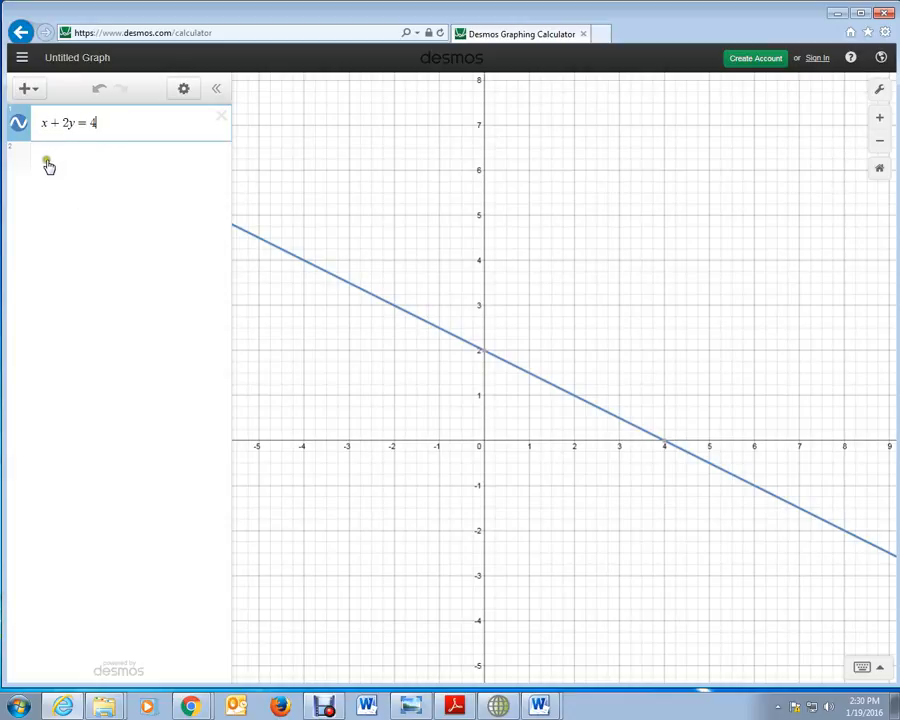
Step: Replace the equation in the first expression with x + y = 5
{"action": "left_click_drag", "start_coordinate": [114, 121], "coordinate": [6, 150]}
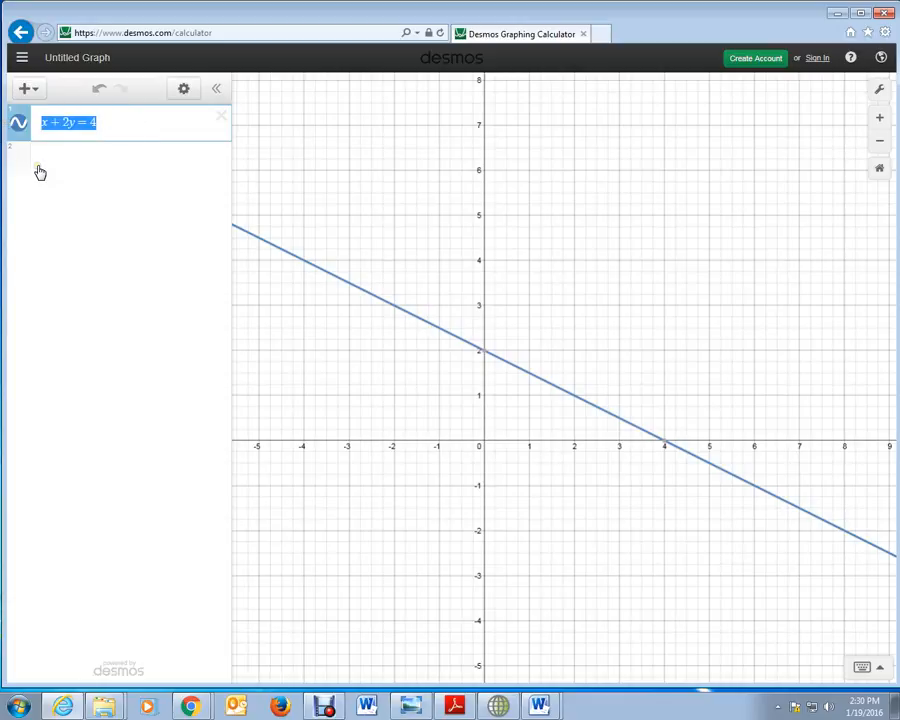
{"action": "key", "text": "BackSpace"}
{"action": "type", "text": "x+y"}
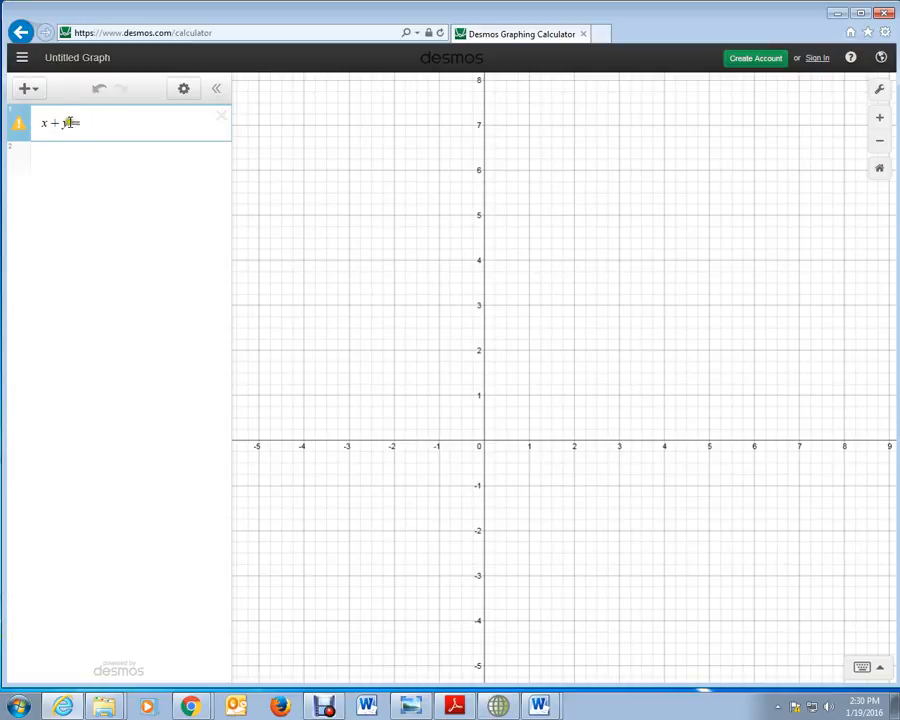
{"action": "type", "text": "=5"}
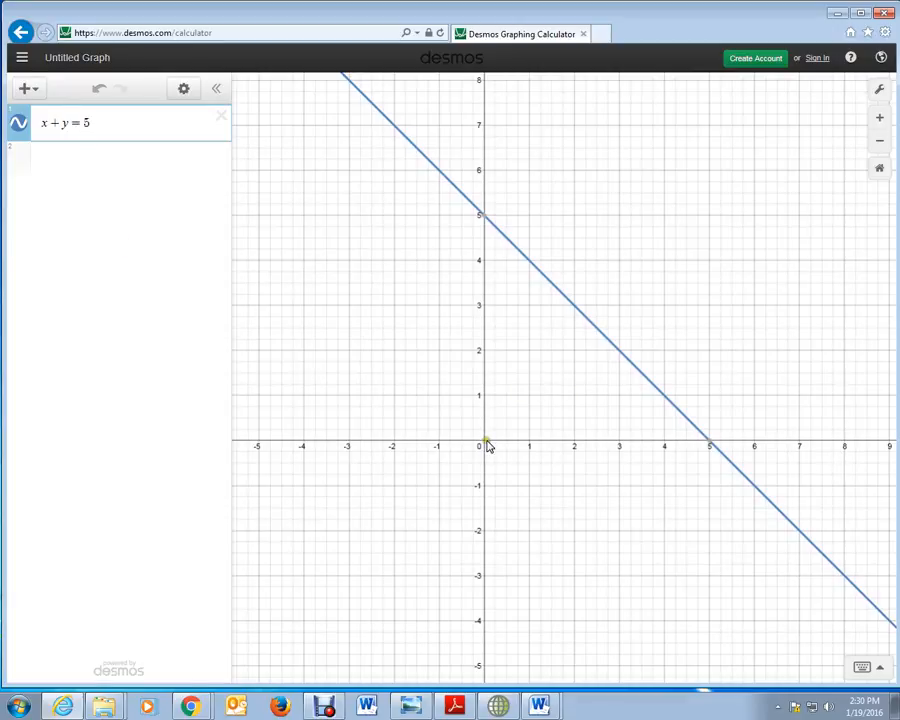
Step: Label the line's y-intercept and x-intercept with their coordinates on the graph
{"action": "mouse_move", "coordinate": [474, 232]}
{"action": "left_click", "coordinate": [484, 219]}
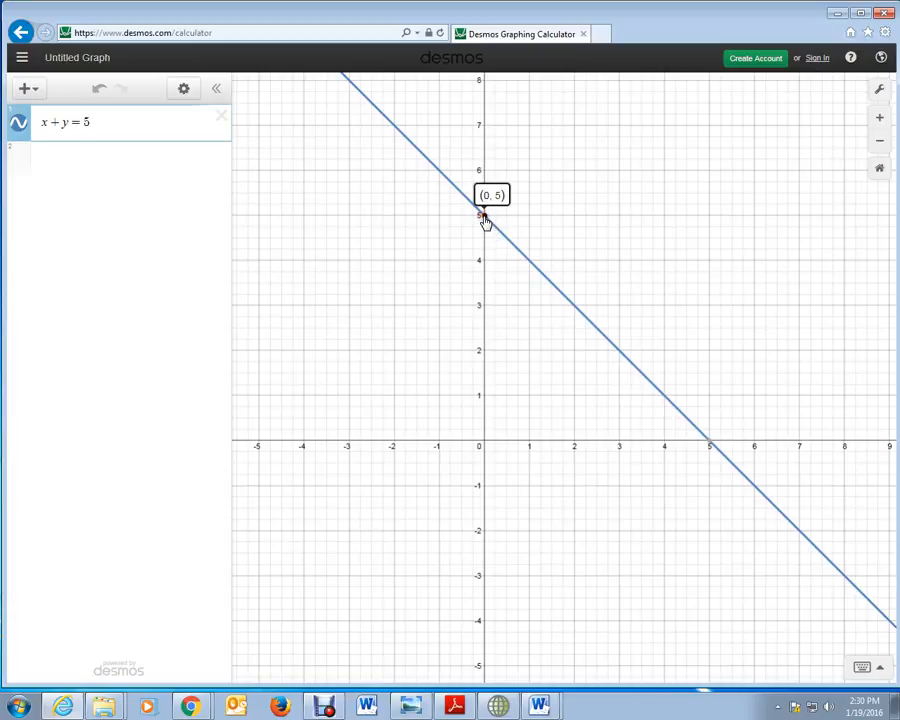
{"action": "mouse_move", "coordinate": [708, 450]}
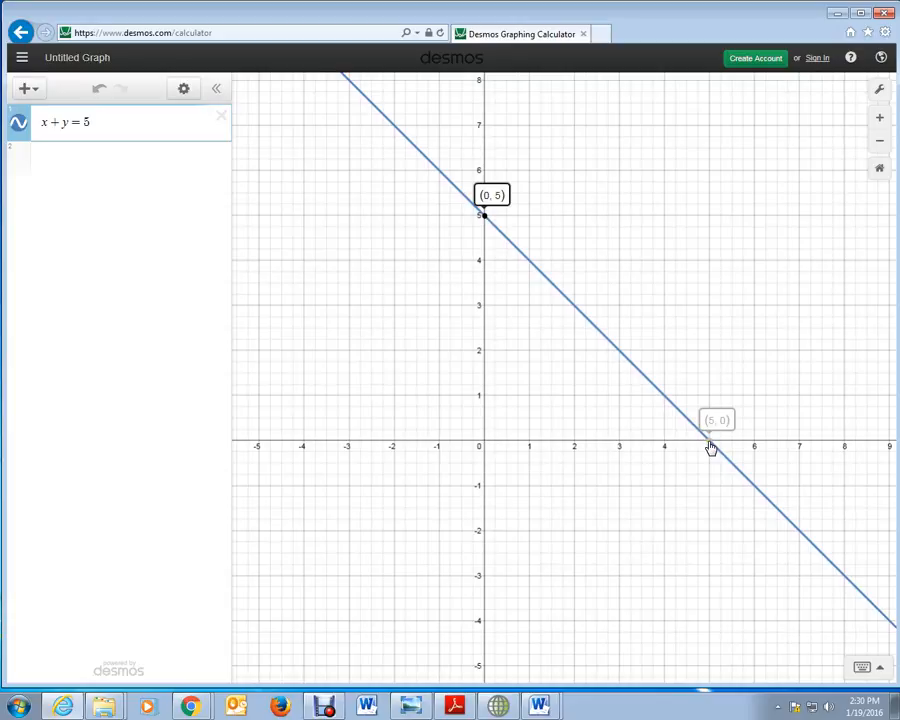
{"action": "left_click", "coordinate": [710, 447]}
Step: Trace the line at x = 1 to read the coordinates of that point
{"action": "left_click", "coordinate": [530, 264]}
{"action": "left_click_drag", "start_coordinate": [530, 264], "coordinate": [533, 266]}
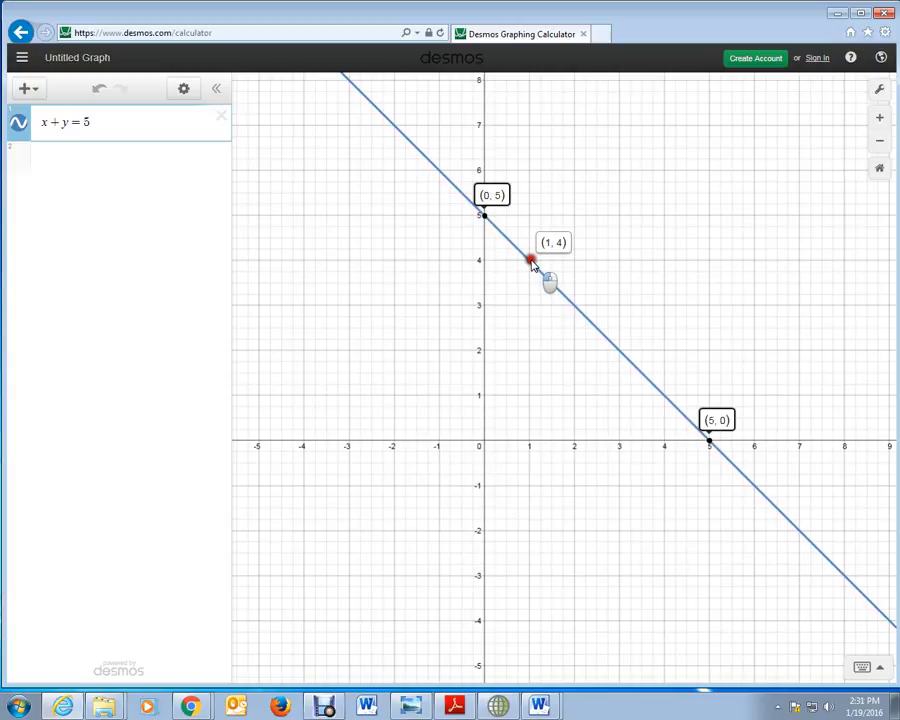
{"action": "left_click_drag", "start_coordinate": [532, 265], "coordinate": [531, 260]}
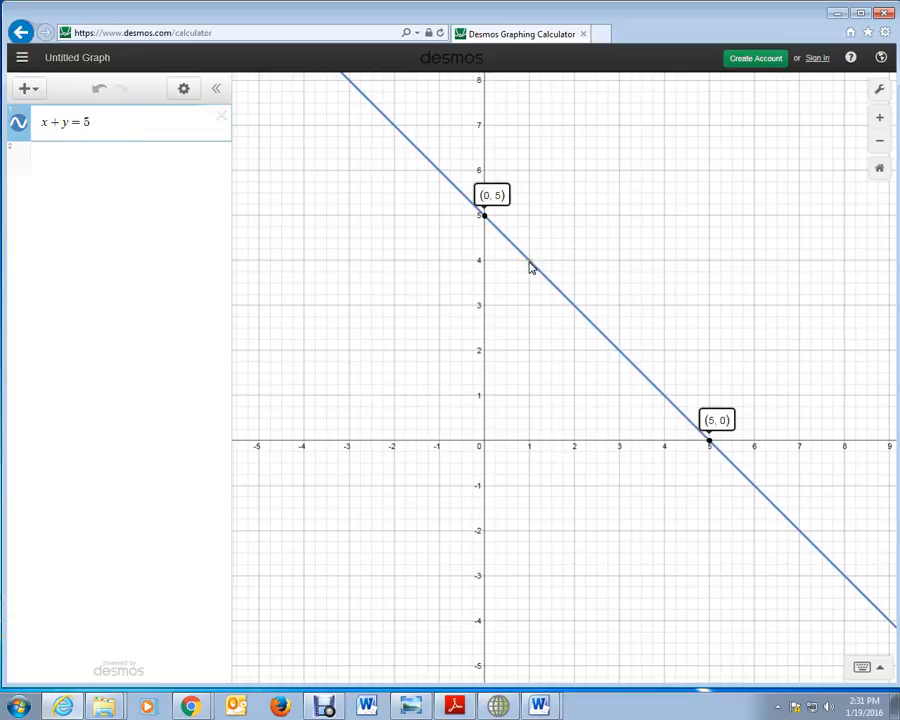
Step: Plot the point (1,4) as a second expression
{"action": "left_click", "coordinate": [46, 166]}
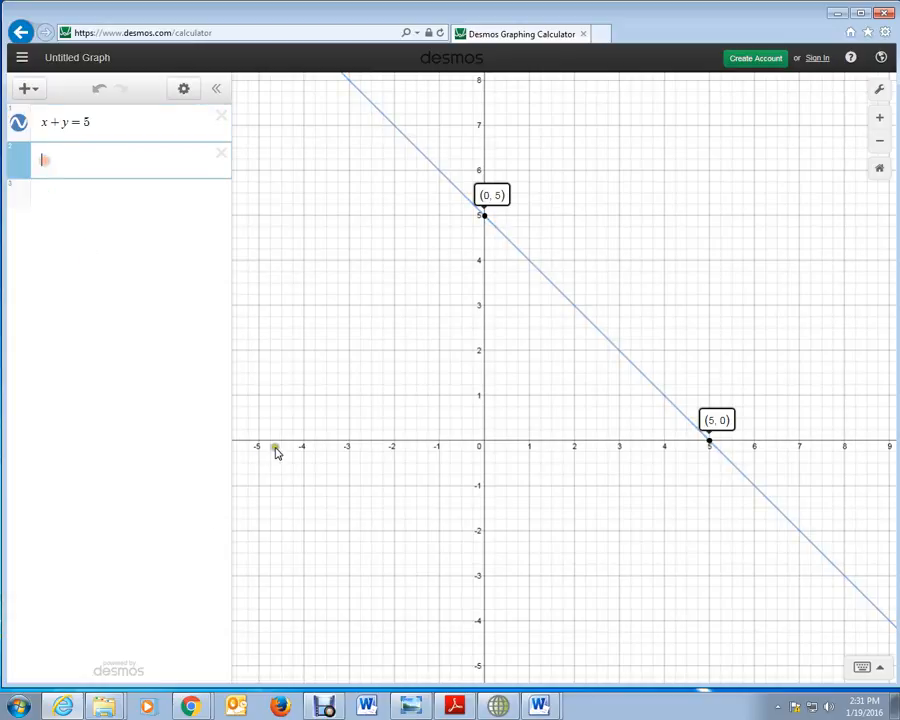
{"action": "type", "text": "("}
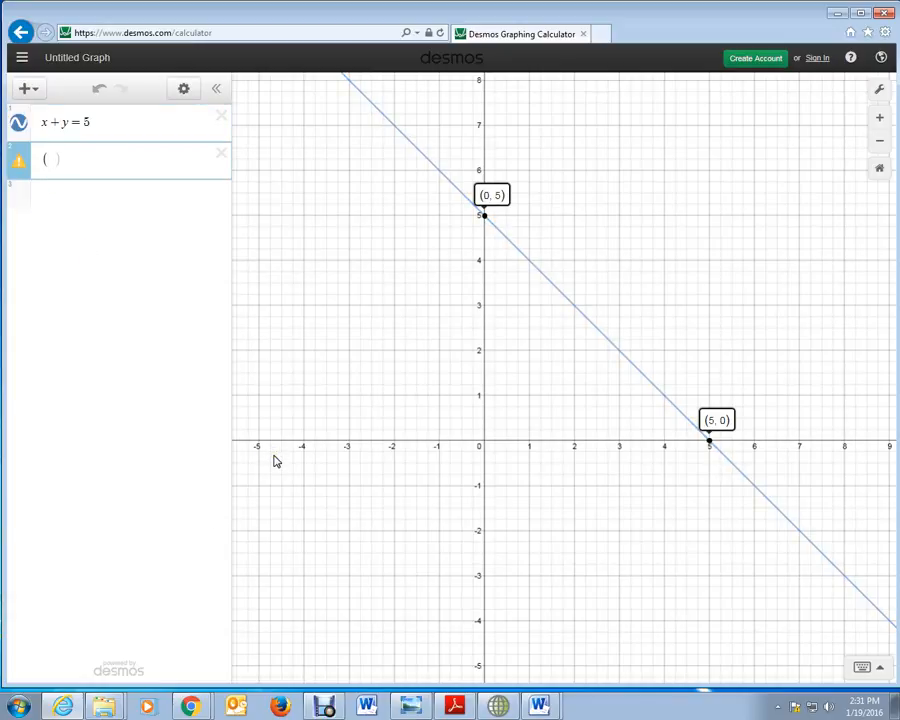
{"action": "type", "text": "1,4"}
Step: Trace the line at x = 2 and plot the point (2,3) as the third expression
{"action": "left_click", "coordinate": [54, 204]}
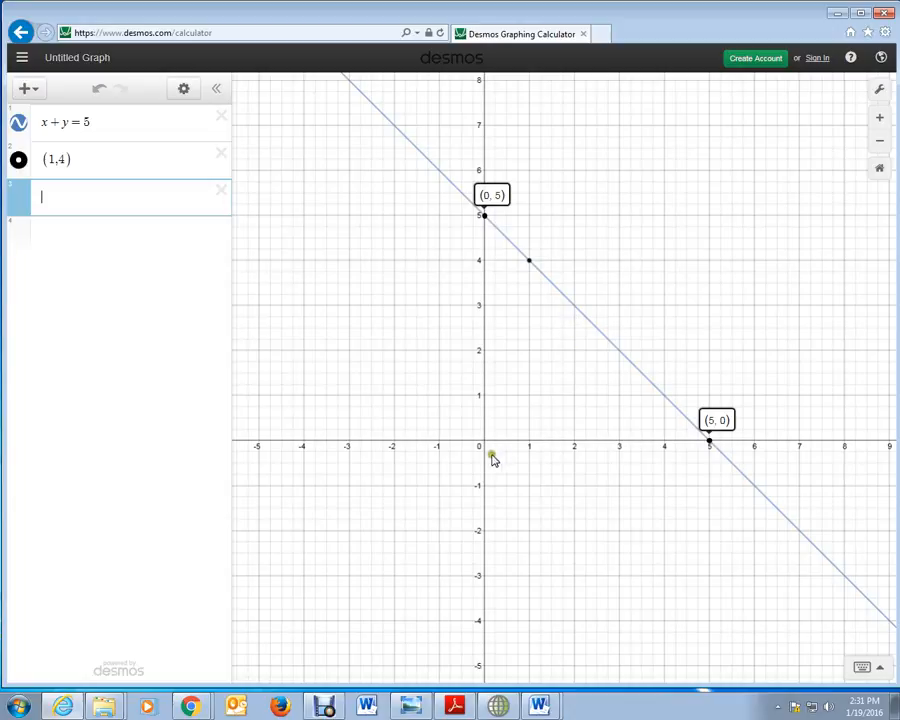
{"action": "left_click", "coordinate": [575, 309]}
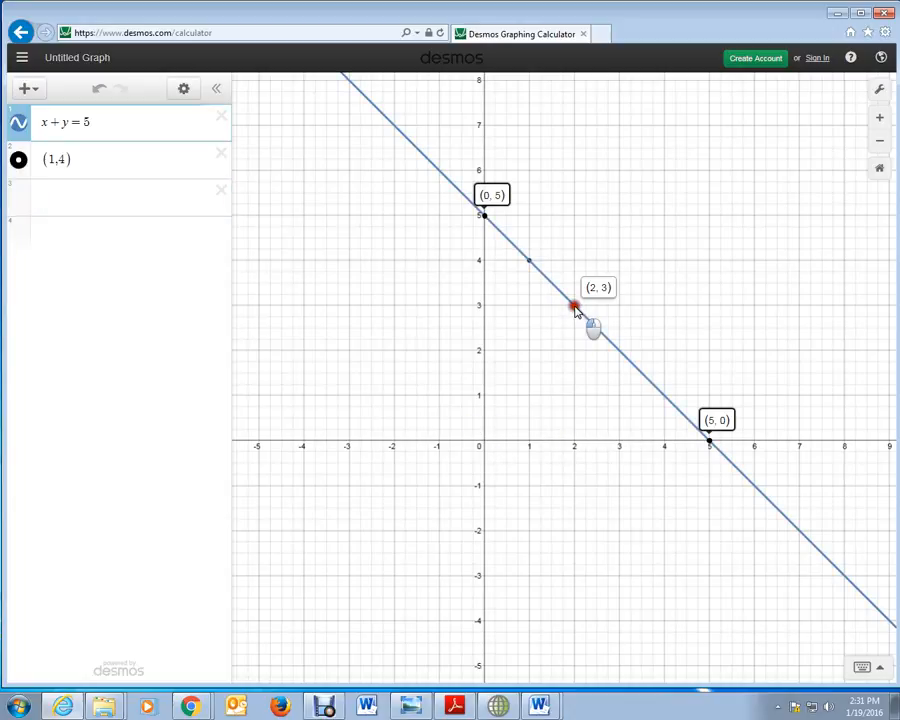
{"action": "left_click", "coordinate": [54, 206]}
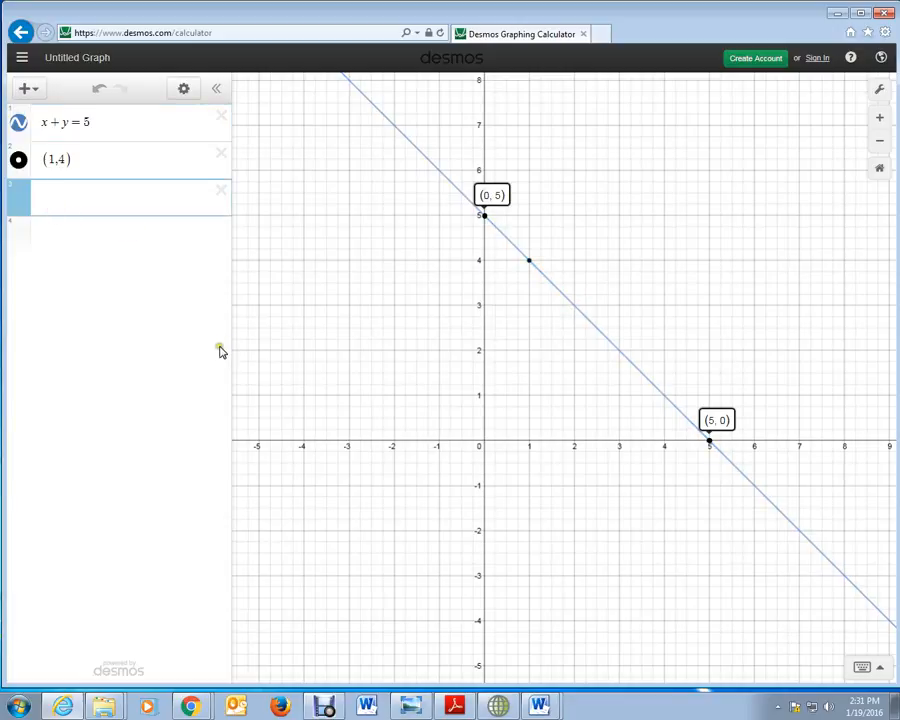
{"action": "type", "text": "(2"}
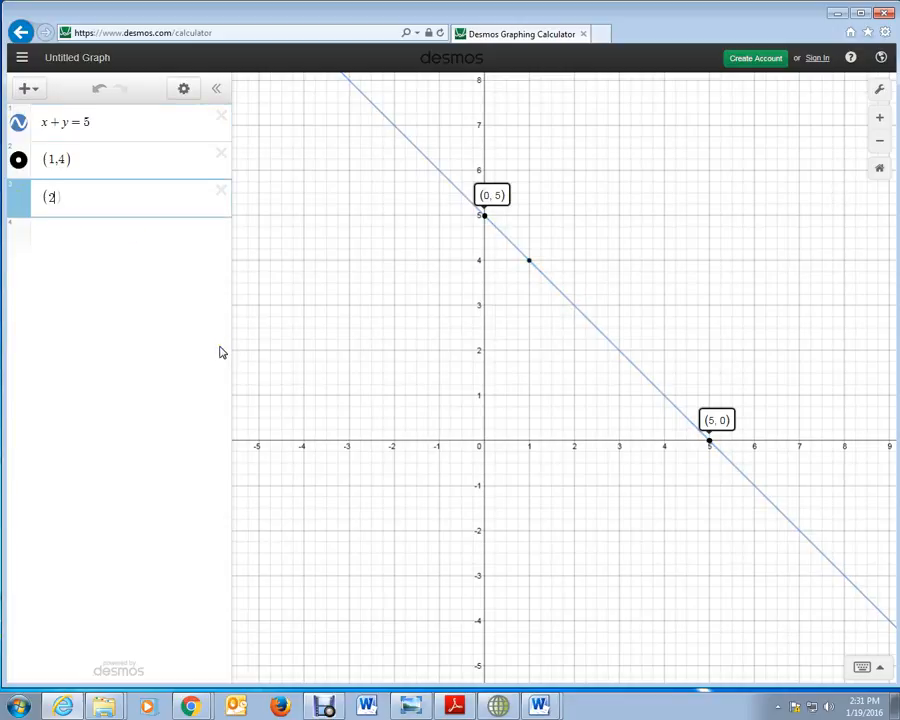
{"action": "type", "text": ",3"}
{"action": "key", "text": "Return"}
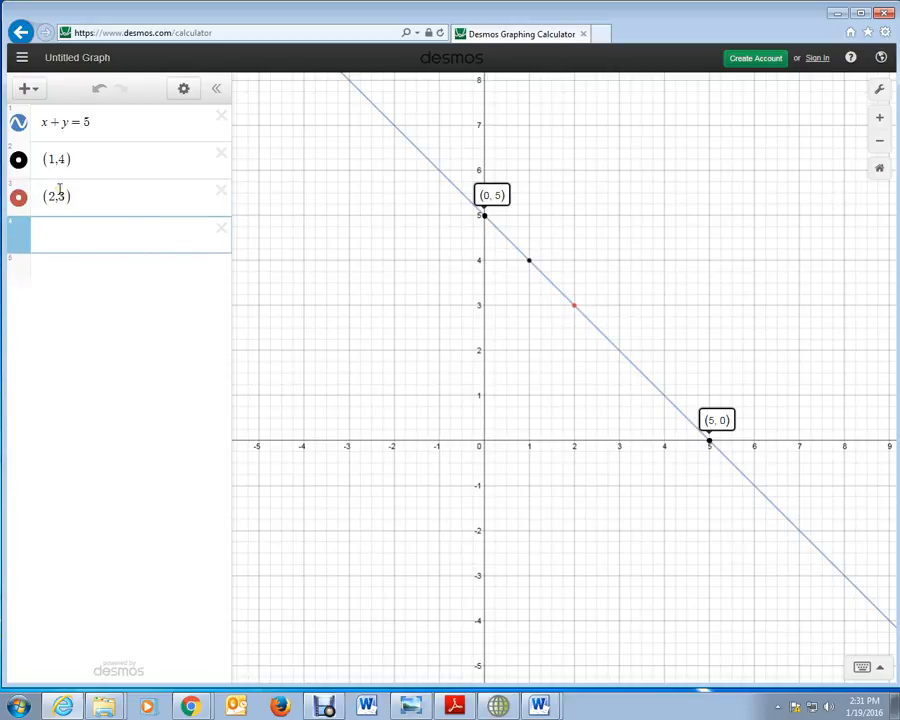
Step: Change the colour of the point (2,3) to black and finish editing the expression list
{"action": "left_click", "coordinate": [185, 92]}
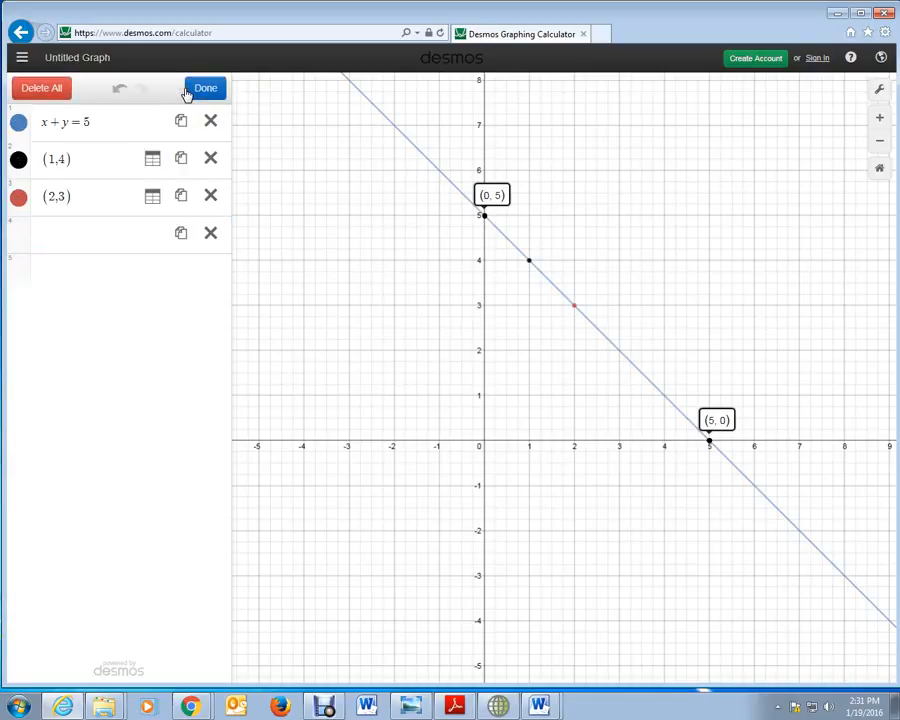
{"action": "left_click", "coordinate": [18, 202]}
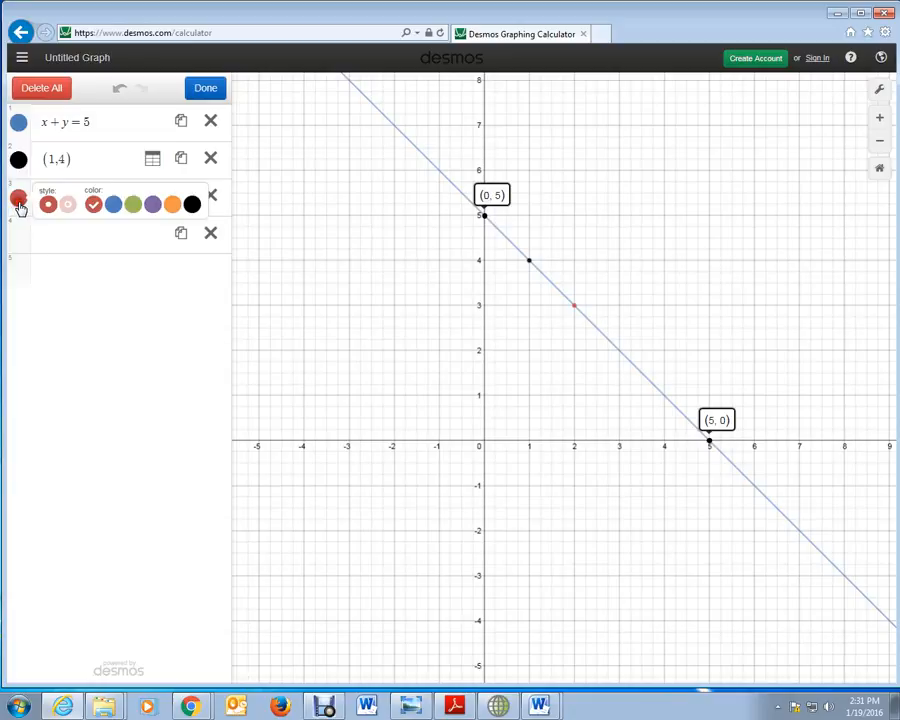
{"action": "left_click", "coordinate": [190, 205]}
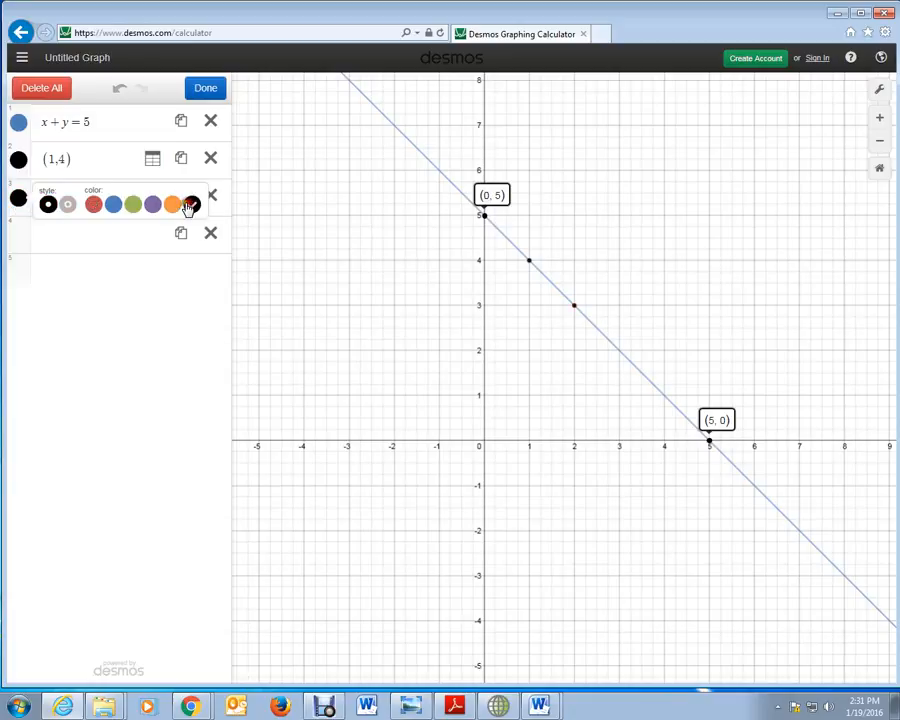
{"action": "left_click", "coordinate": [205, 89]}
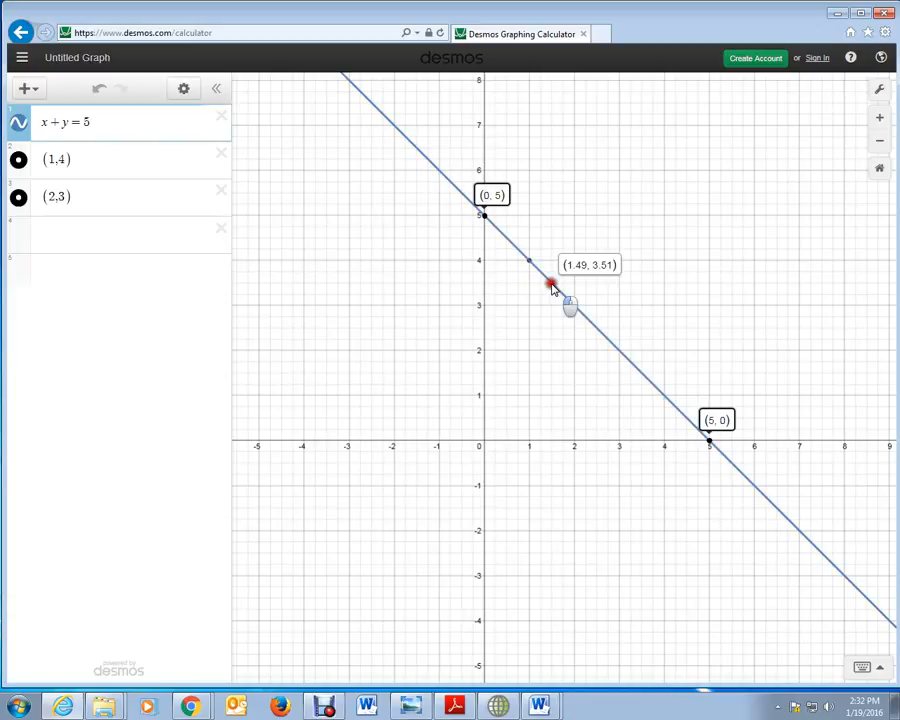
Step: Trace the line midway between the plotted points (1,4) and (2,3) to read its coordinates
{"action": "left_click_drag", "start_coordinate": [551, 287], "coordinate": [554, 288]}
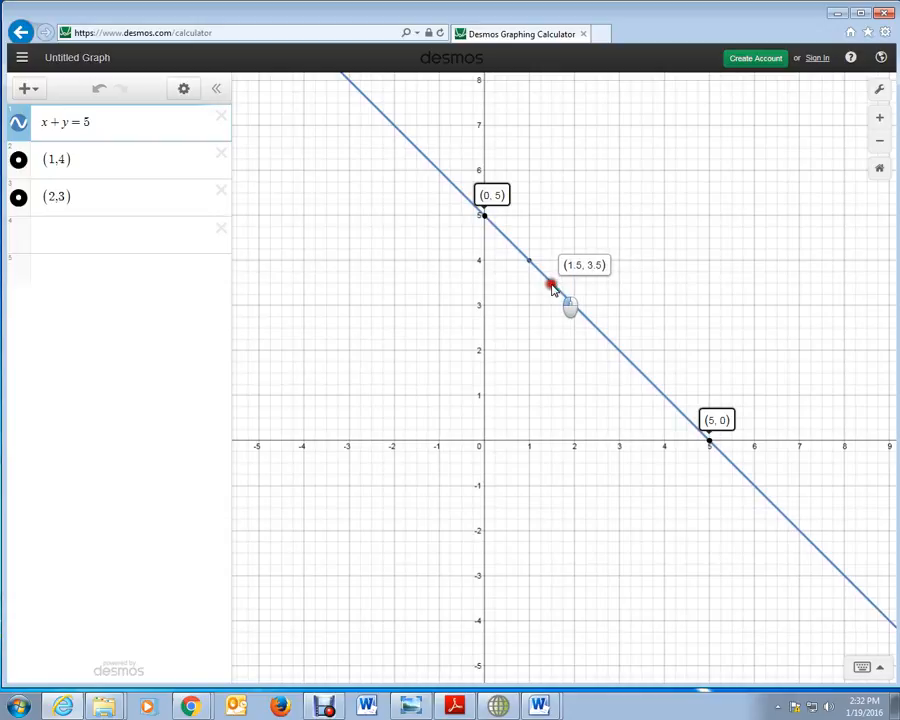
{"action": "left_click_drag", "start_coordinate": [551, 287], "coordinate": [551, 287]}
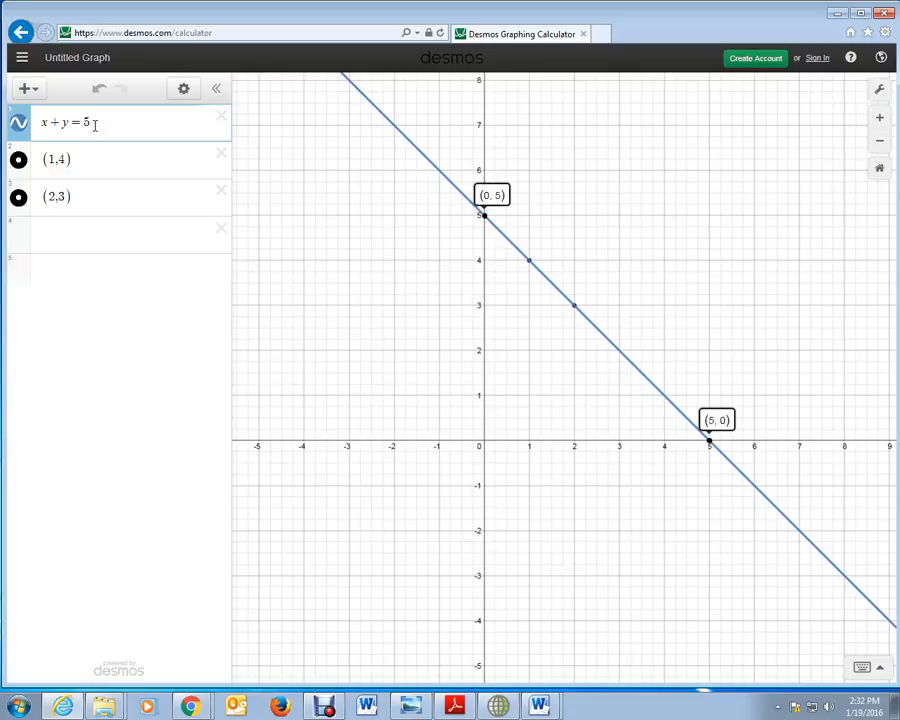
Step: Delete the points (2,3) and (1,4) and the equation x + y = 5 from the expression list
{"action": "left_click", "coordinate": [87, 199]}
{"action": "left_click", "coordinate": [222, 191]}
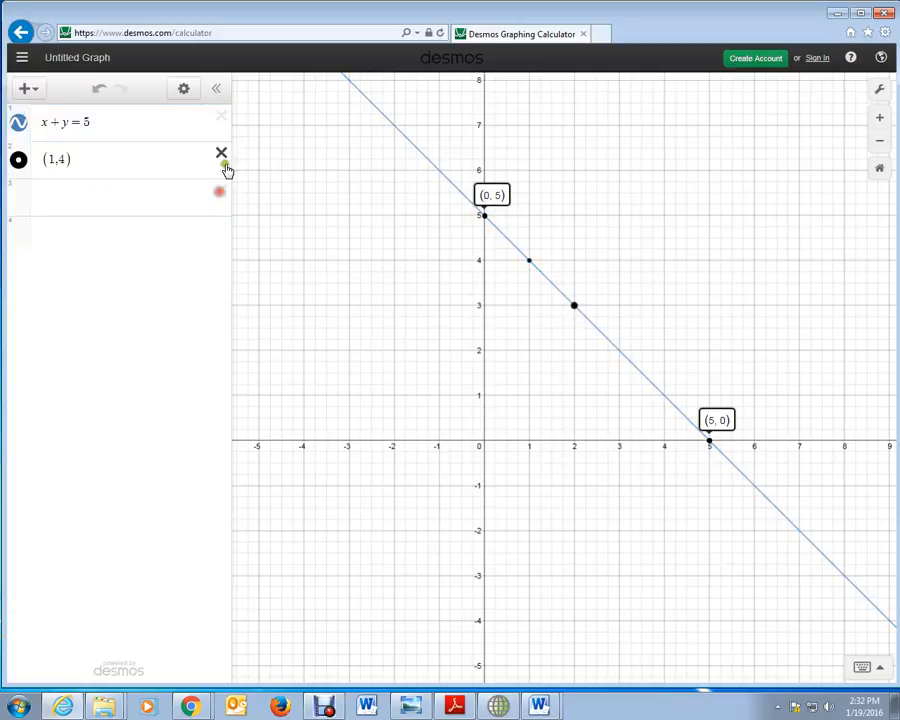
{"action": "left_click", "coordinate": [221, 154]}
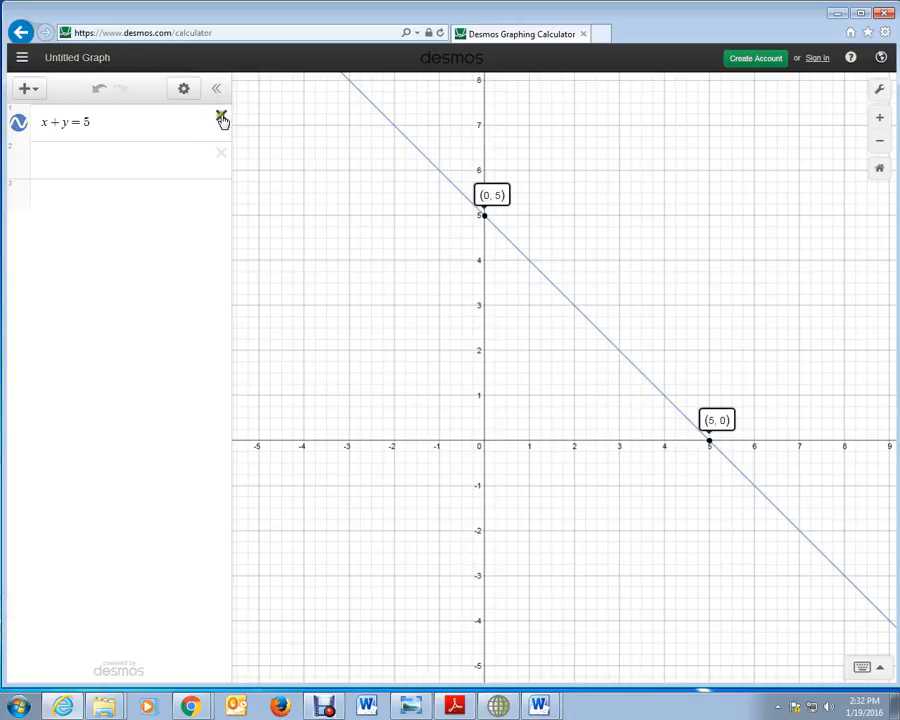
{"action": "left_click", "coordinate": [222, 120]}
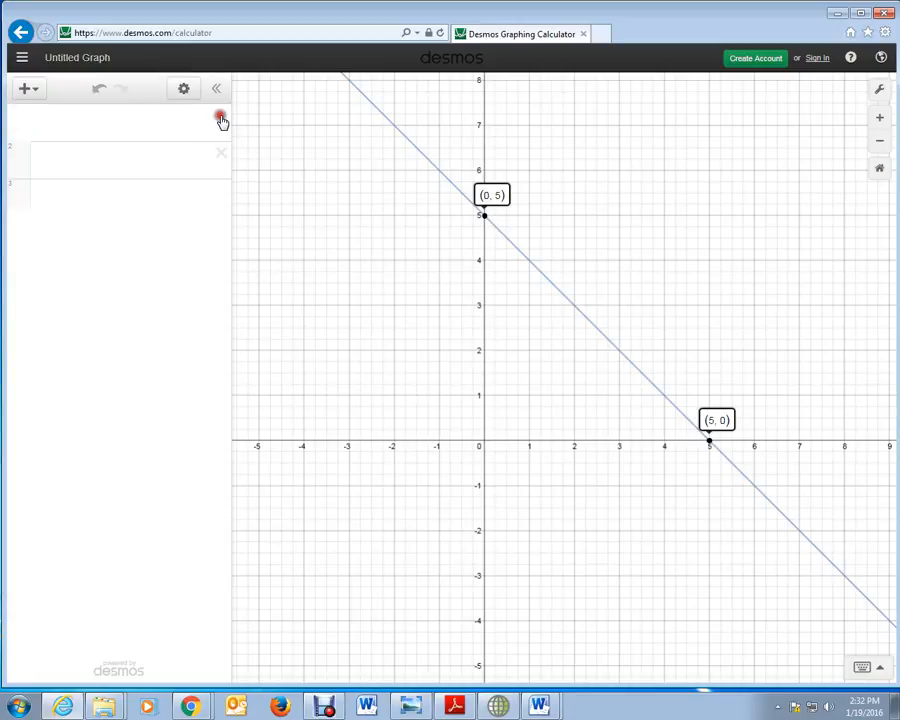
Step: Graph the vertical line x = -2 in the first expression
{"action": "left_click", "coordinate": [38, 128]}
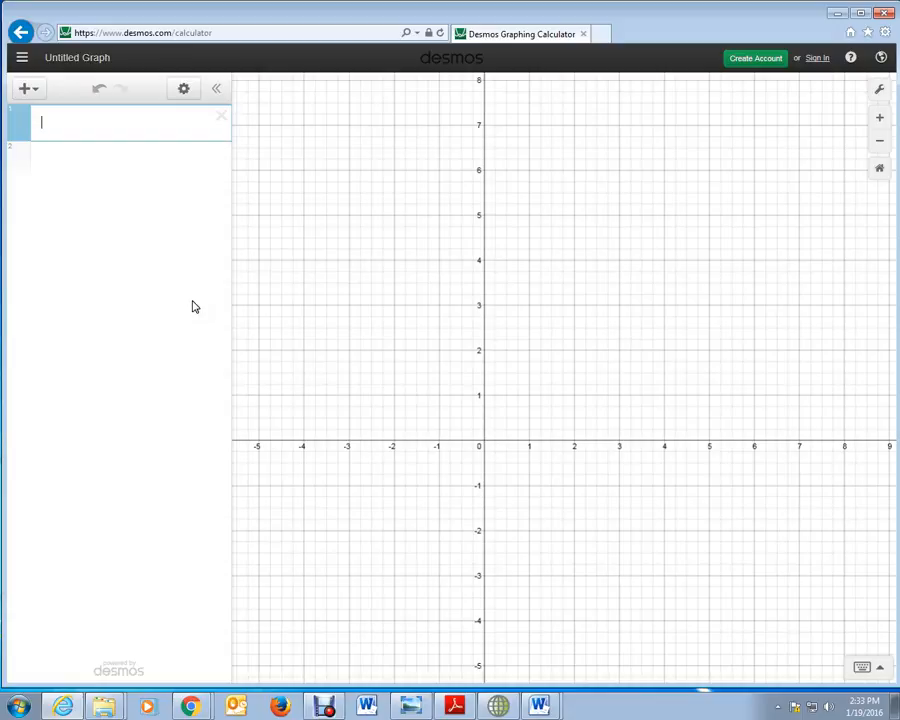
{"action": "type", "text": "x"}
{"action": "type", "text": "="}
{"action": "type", "text": "-2"}
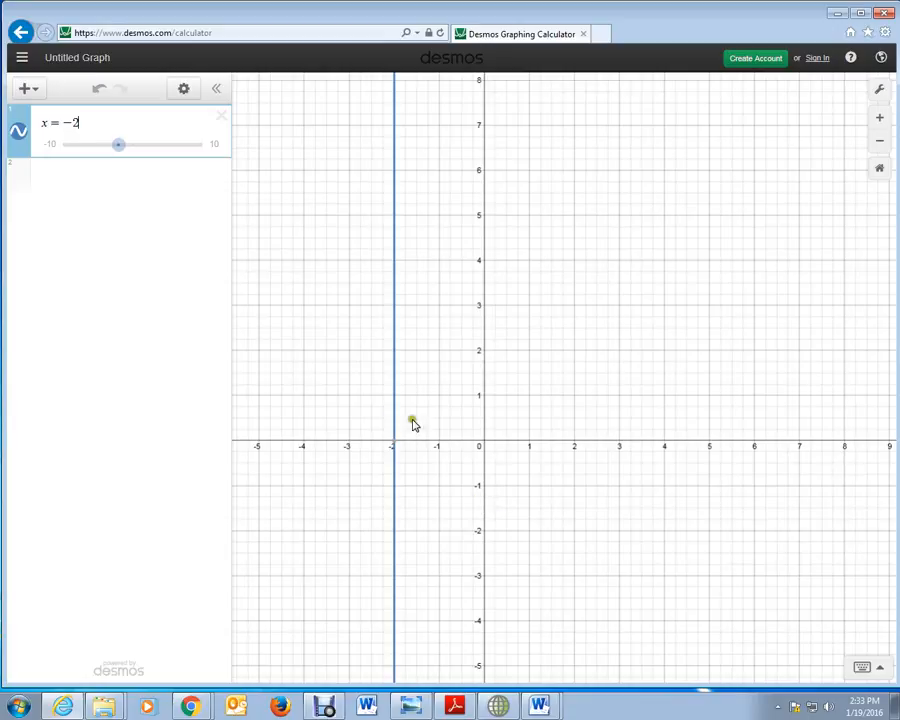
{"action": "mouse_move", "coordinate": [398, 445]}
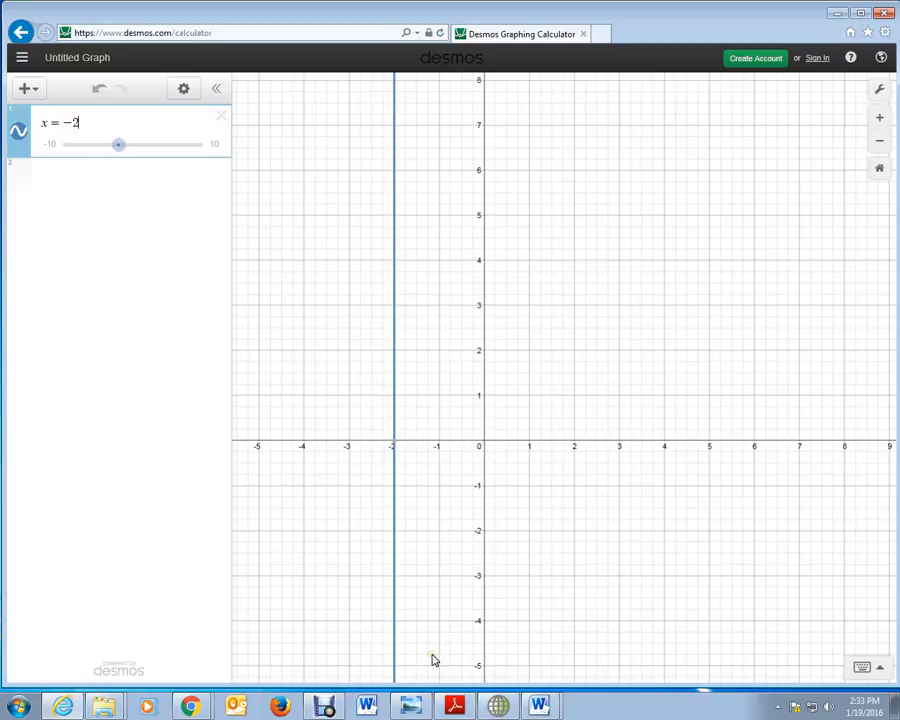
Step: Graph the horizontal line y = 5 as a second expression
{"action": "left_click", "coordinate": [45, 190]}
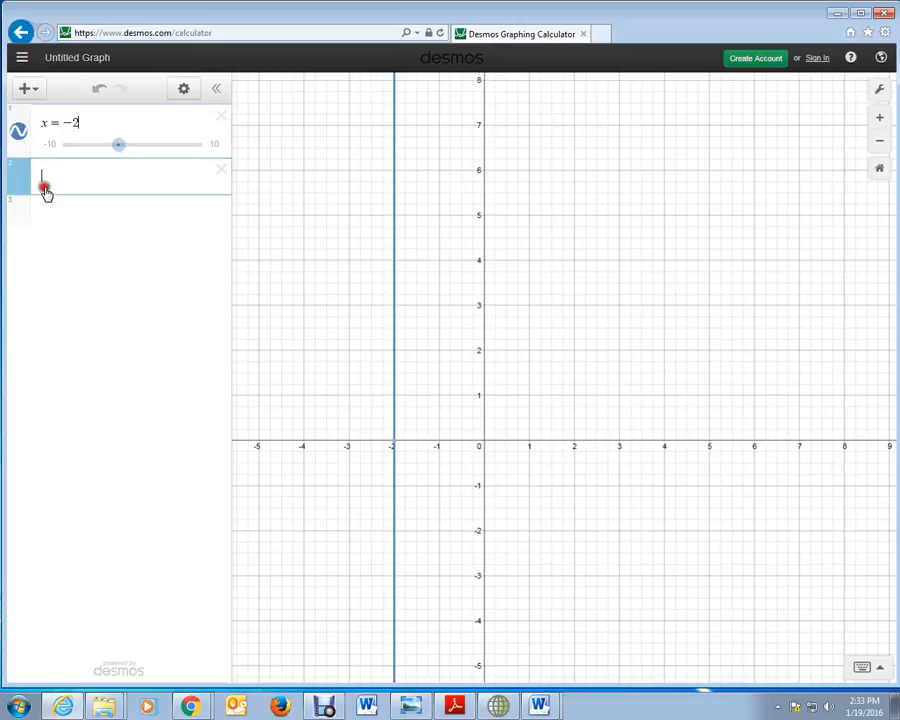
{"action": "type", "text": "y "}
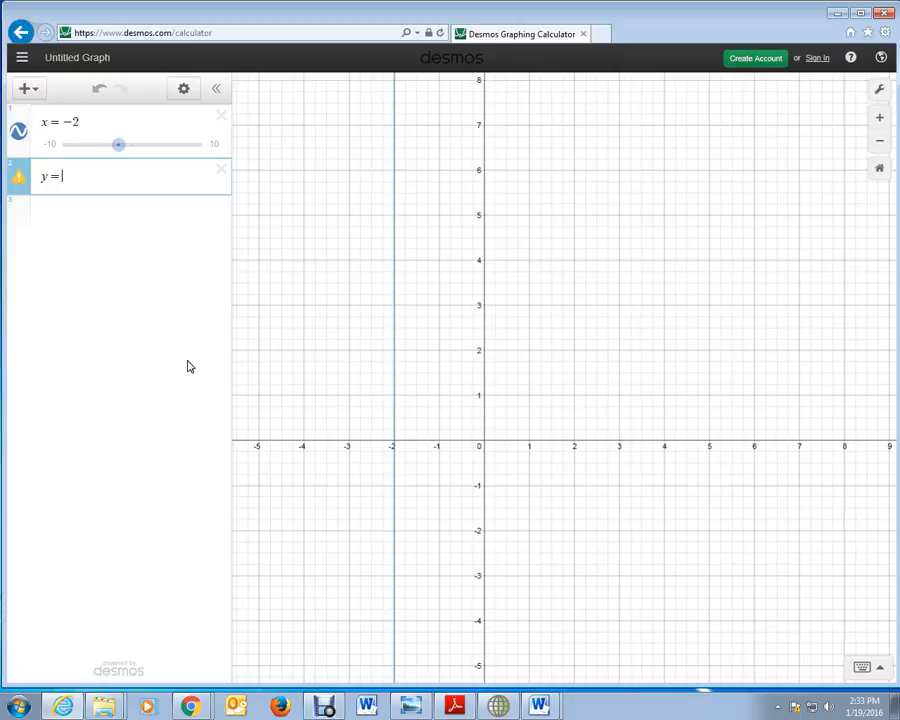
{"action": "type", "text": "= 5"}
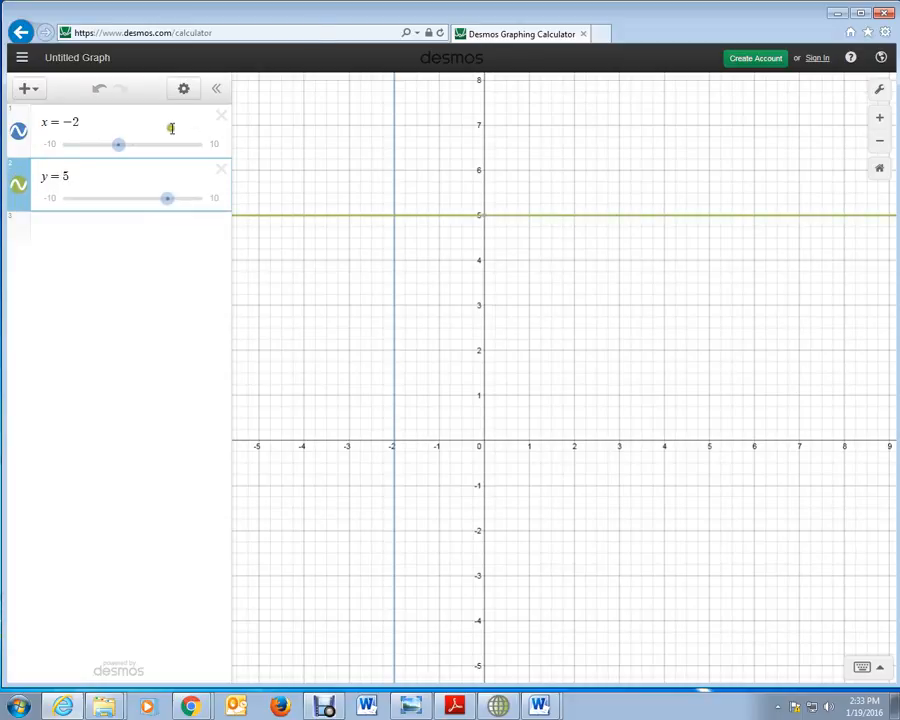
Step: Change the colour of the horizontal line y = 5 to purple
{"action": "left_click", "coordinate": [184, 89]}
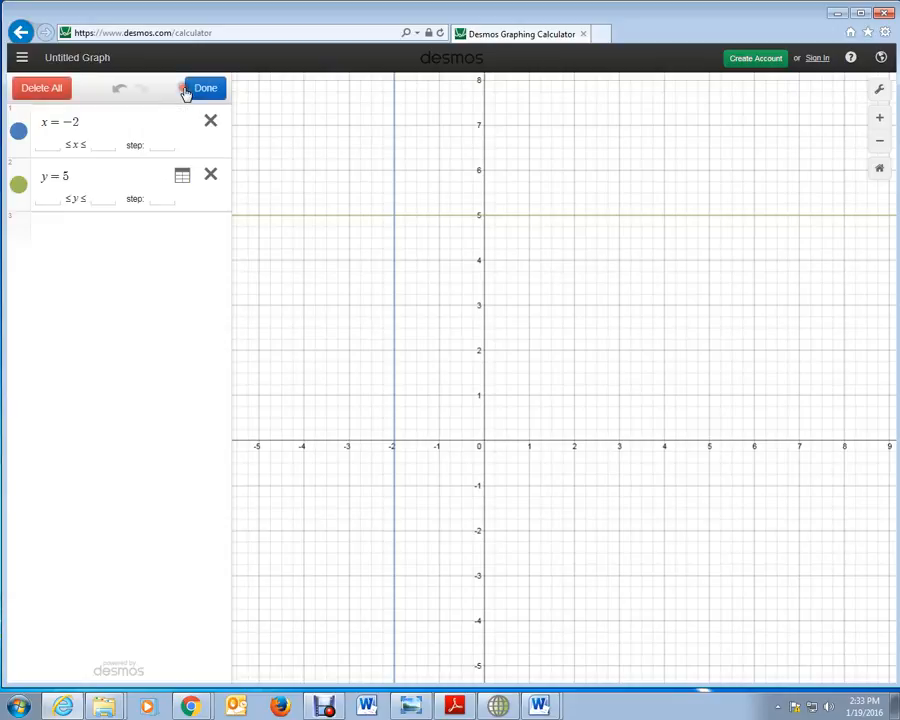
{"action": "left_click", "coordinate": [19, 188]}
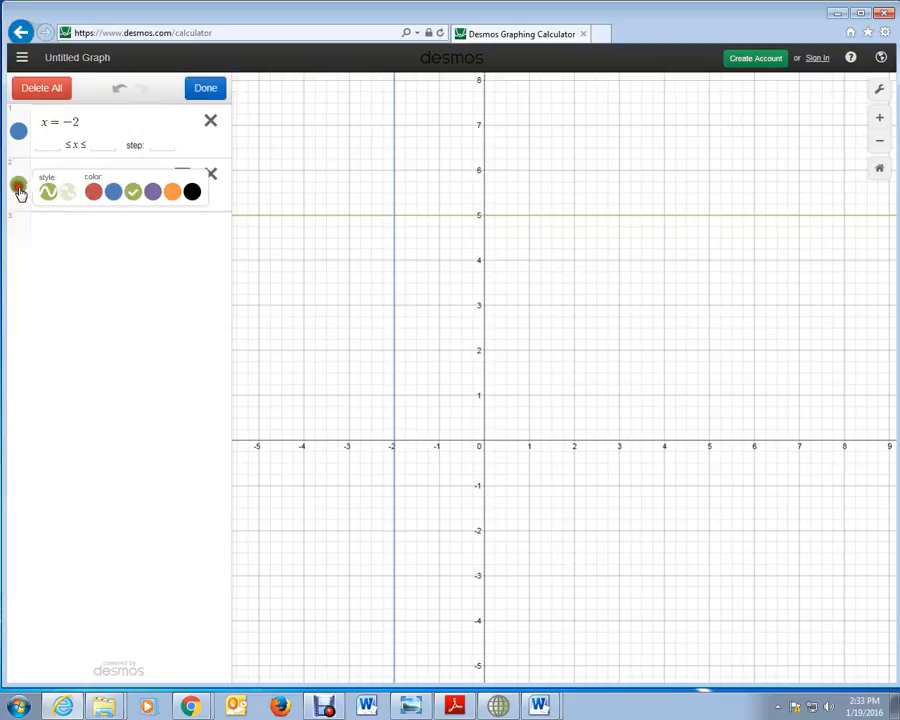
{"action": "left_click", "coordinate": [152, 193]}
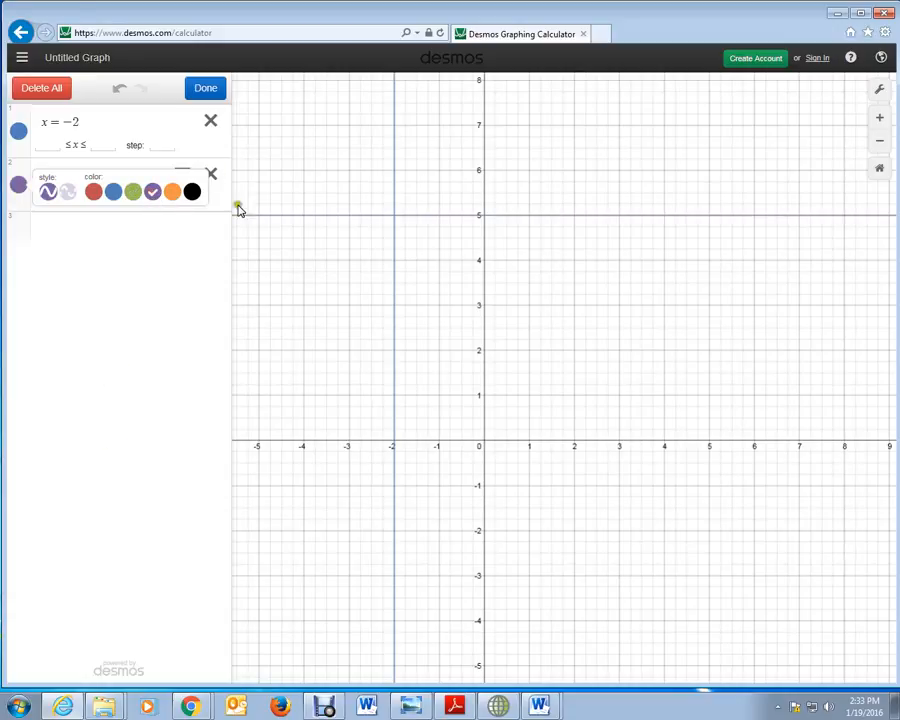
{"action": "left_click", "coordinate": [206, 88]}
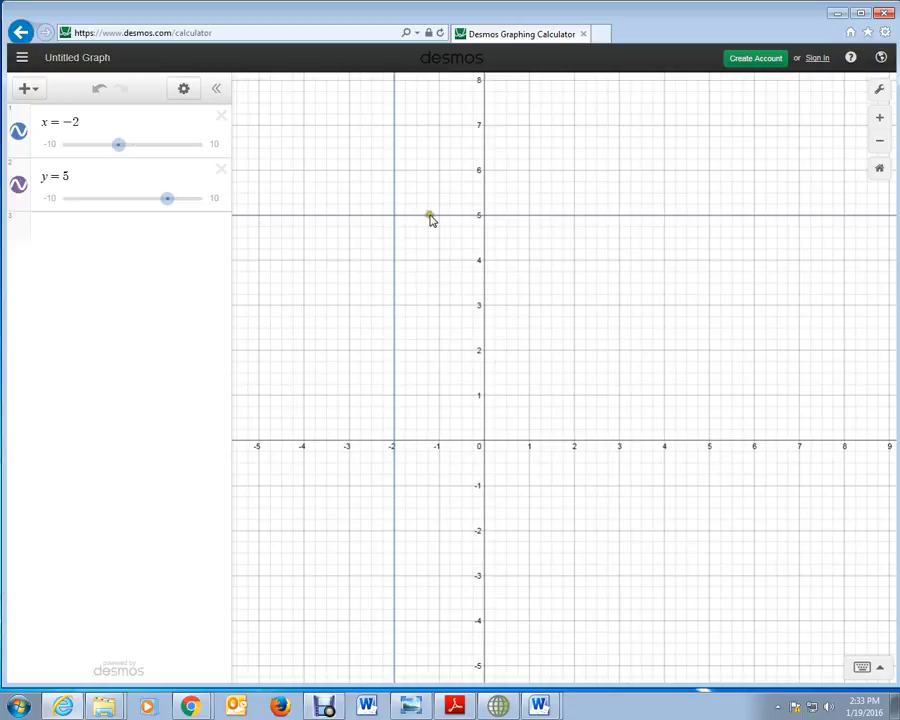
Step: Inspect points along the line y = 5, including its crossing with x = -2 and its y-intercept
{"action": "left_click", "coordinate": [394, 218]}
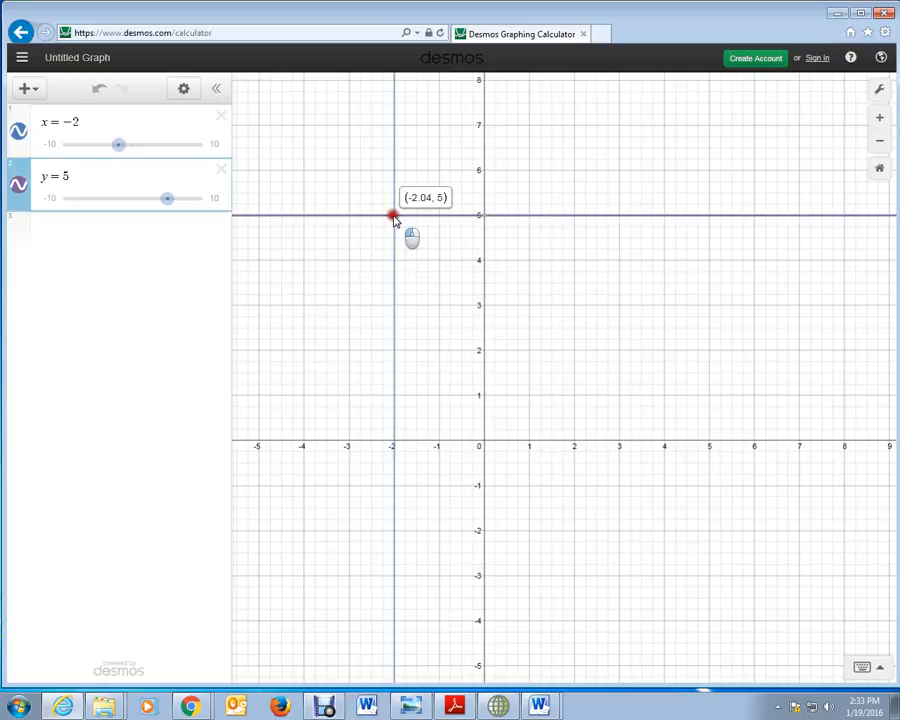
{"action": "left_click", "coordinate": [482, 217]}
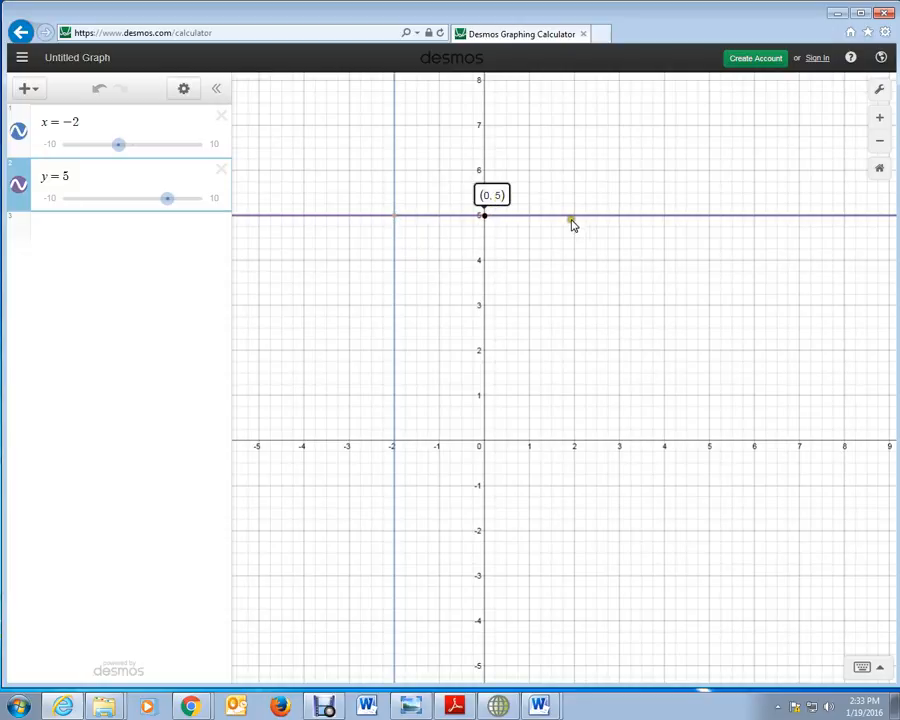
{"action": "left_click", "coordinate": [576, 219]}
Step: Graph the point-slope equation y - 2 = 3/2(x + 1) as a third expression
{"action": "left_click", "coordinate": [25, 346]}
{"action": "left_click", "coordinate": [42, 244]}
{"action": "left_click", "coordinate": [46, 246]}
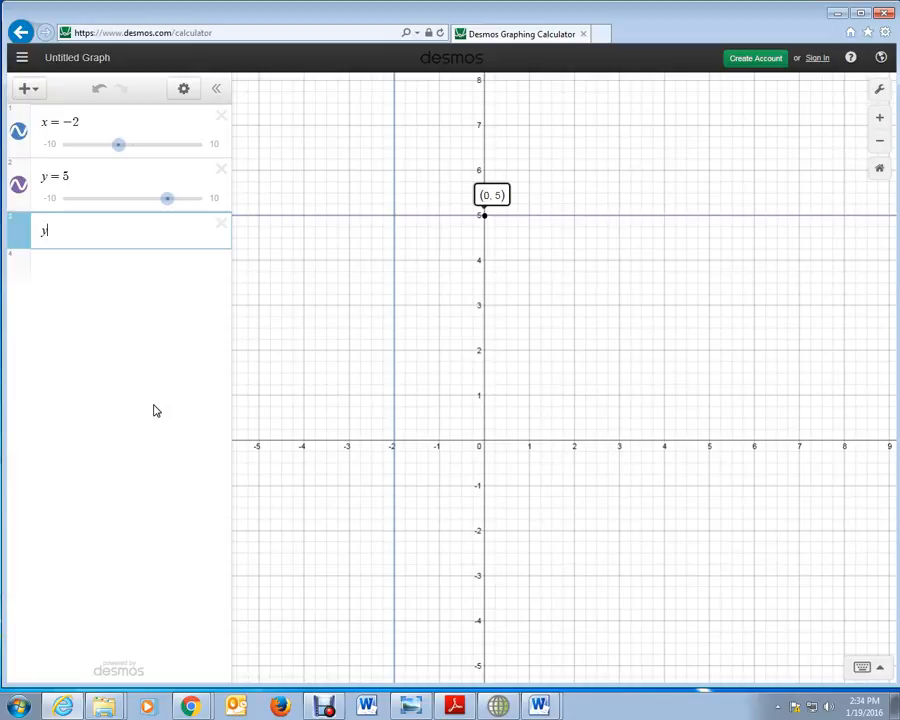
{"action": "type", "text": "-2=3/2"}
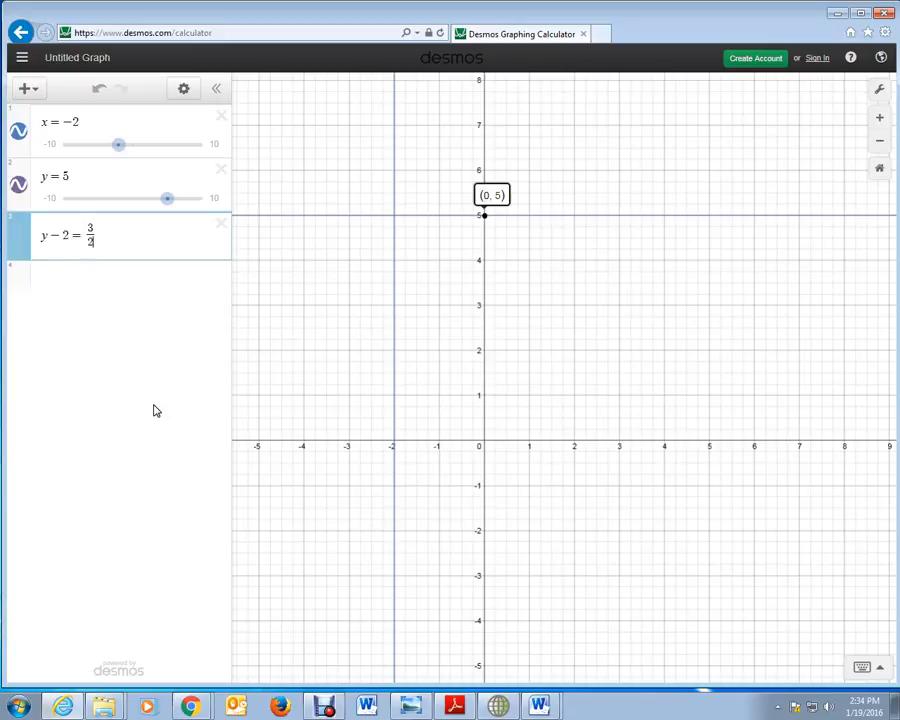
{"action": "key", "text": "Right"}
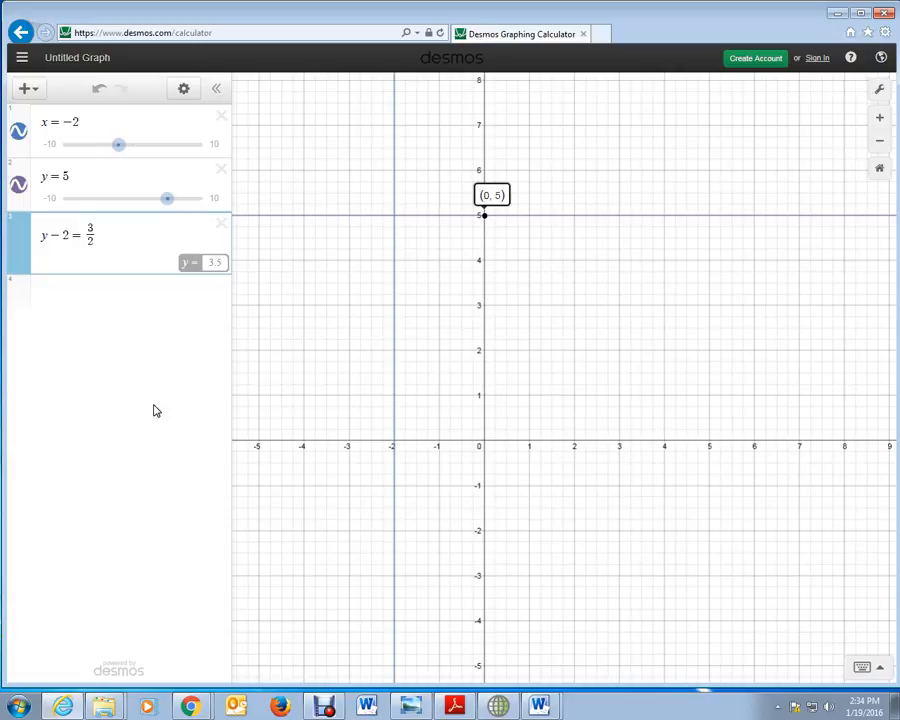
{"action": "type", "text": "x"}
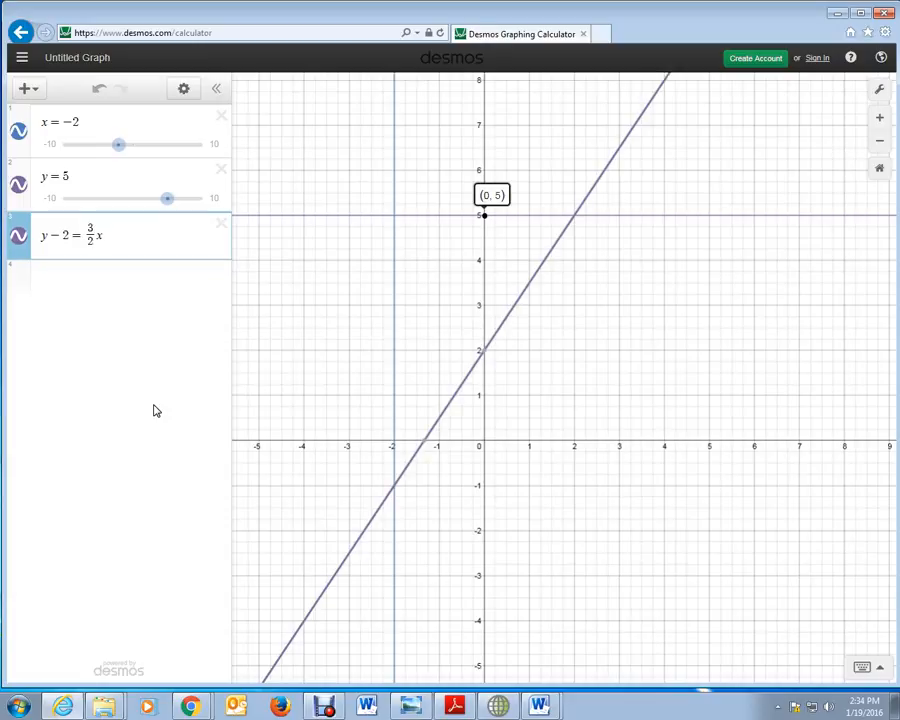
{"action": "key", "text": "BackSpace"}
{"action": "type", "text": "("}
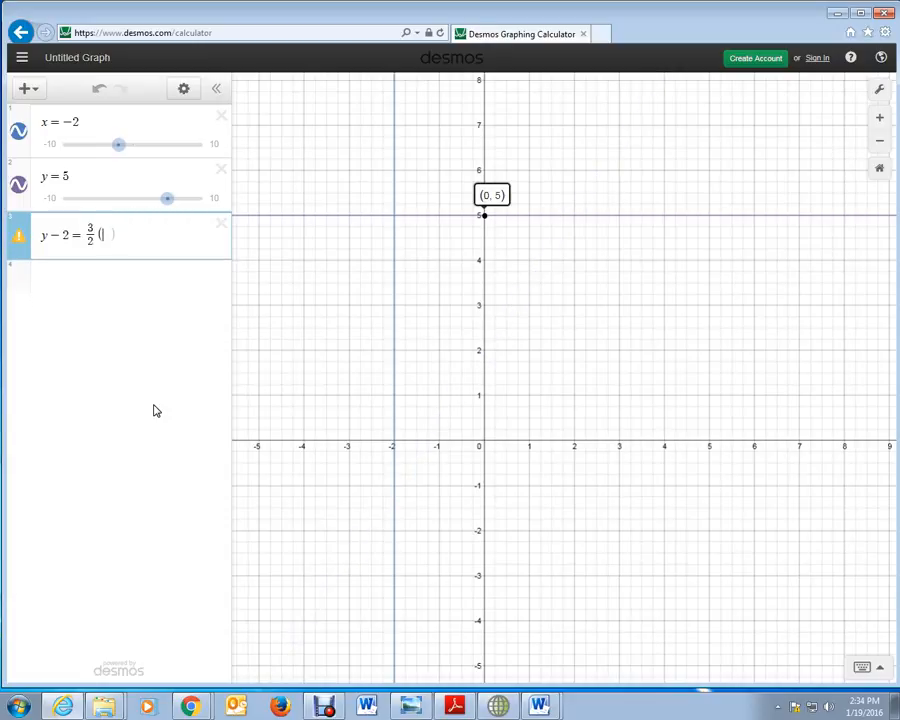
{"action": "type", "text": "x + 1"}
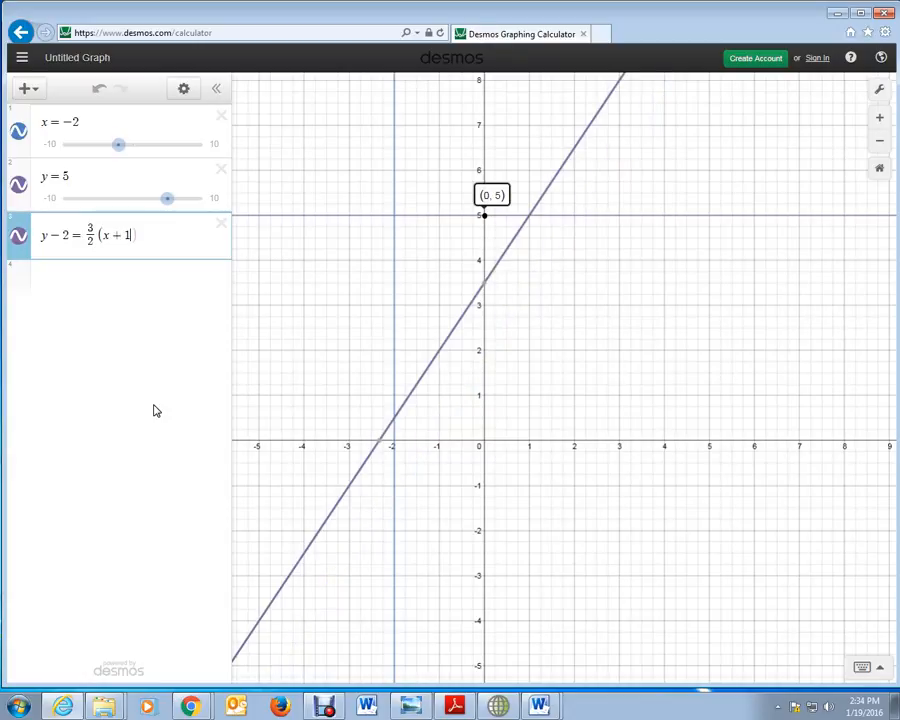
{"action": "type", "text": ")"}
Step: Delete the expressions x = -2 and y = 5, and graph y = -2x + 6 below the remaining point-slope equation
{"action": "left_click", "coordinate": [222, 117]}
{"action": "left_click", "coordinate": [222, 118]}
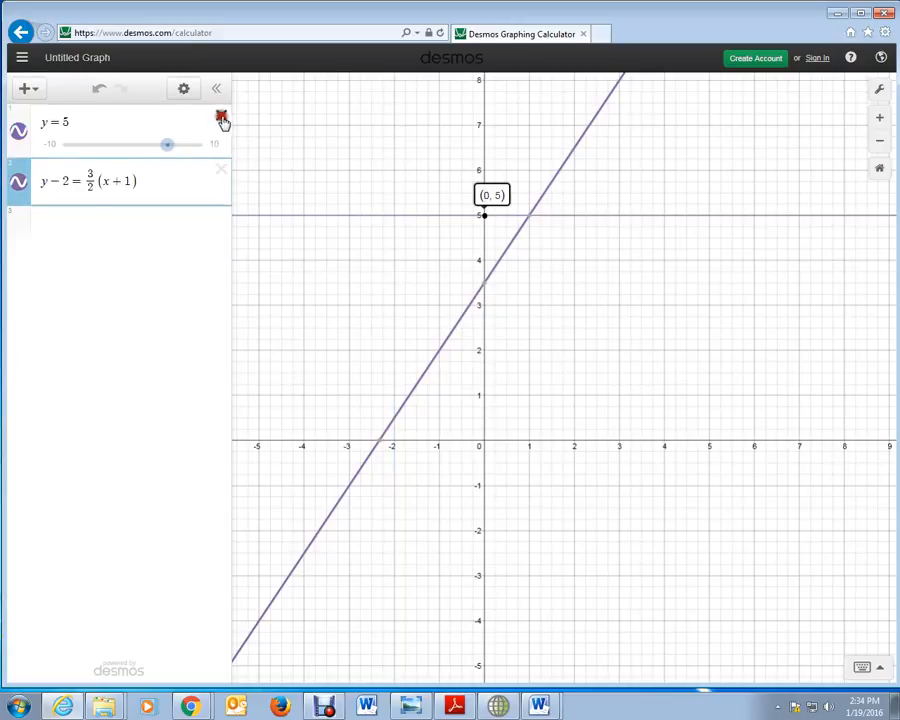
{"action": "left_click", "coordinate": [53, 182]}
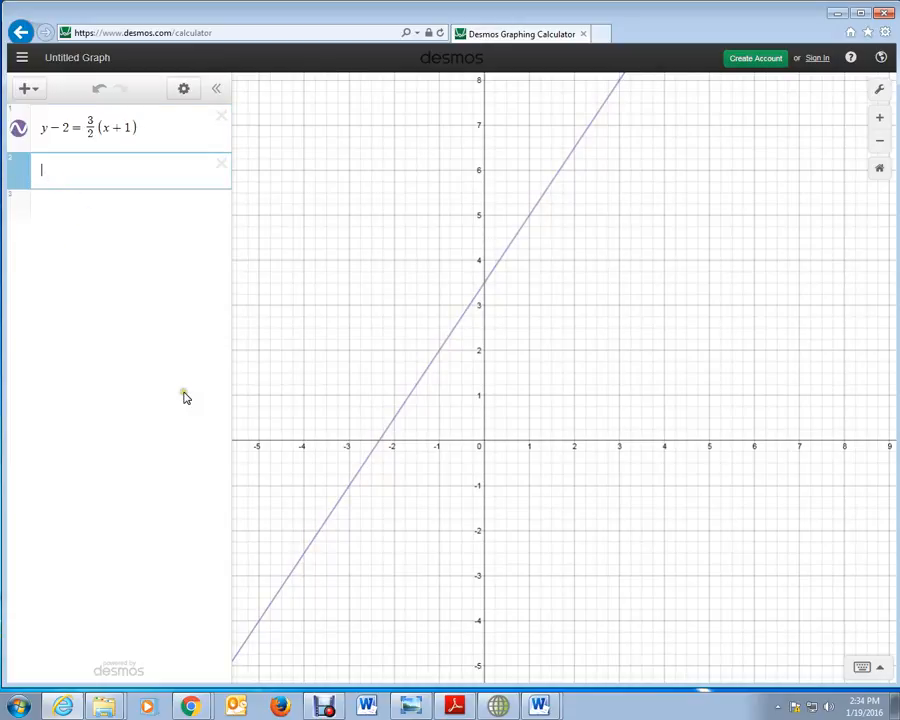
{"action": "type", "text": "y"}
{"action": "type", "text": "=-2x"}
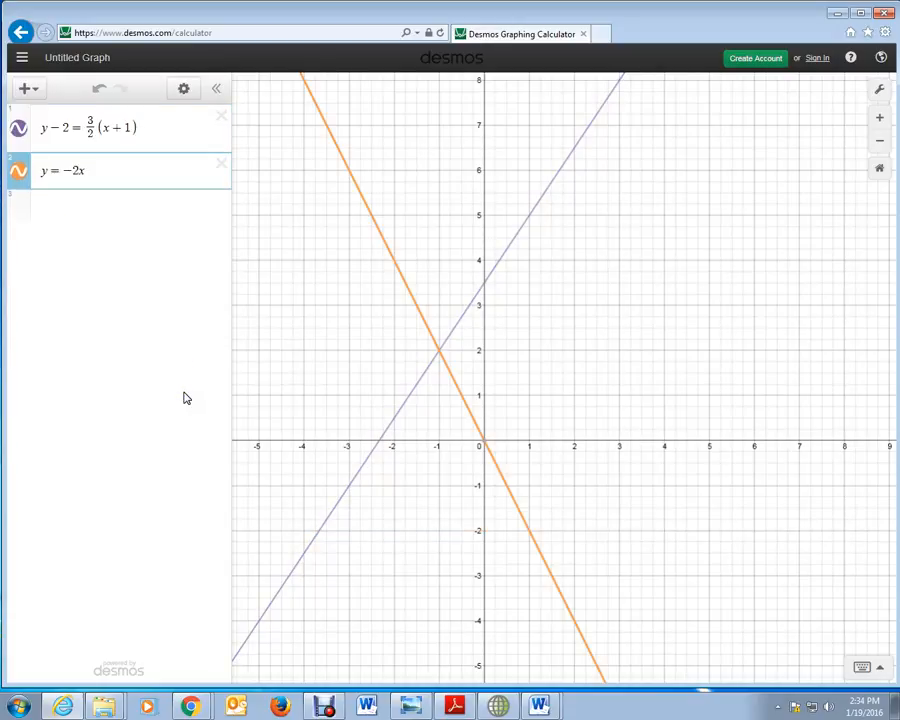
{"action": "type", "text": "+"}
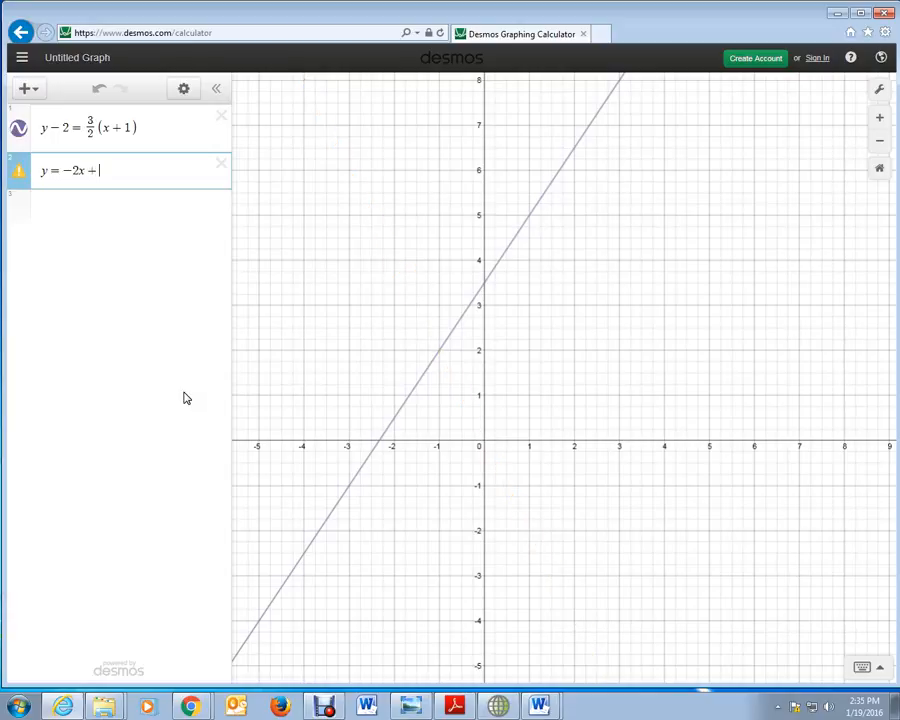
{"action": "type", "text": "6"}
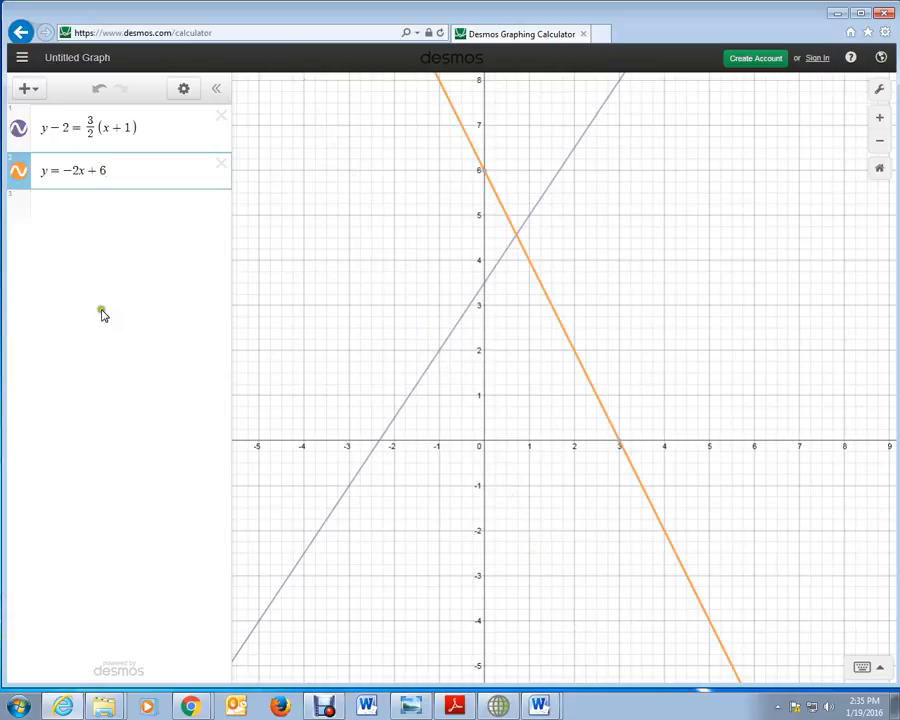
Step: Graph the standard-form equation x + 2y = 4 as a third expression
{"action": "left_click", "coordinate": [48, 217]}
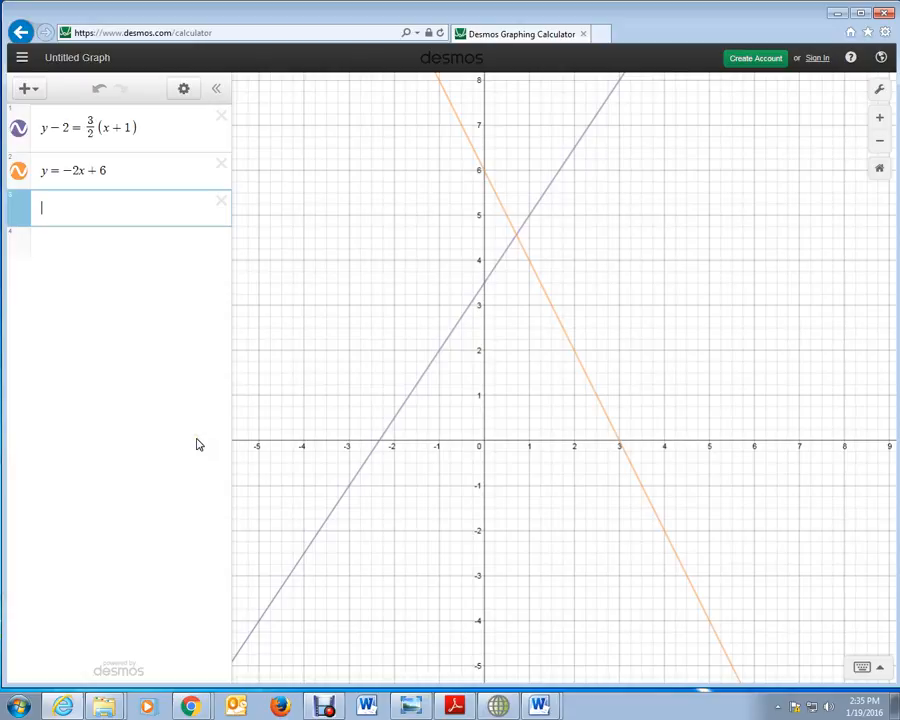
{"action": "type", "text": "x+2"}
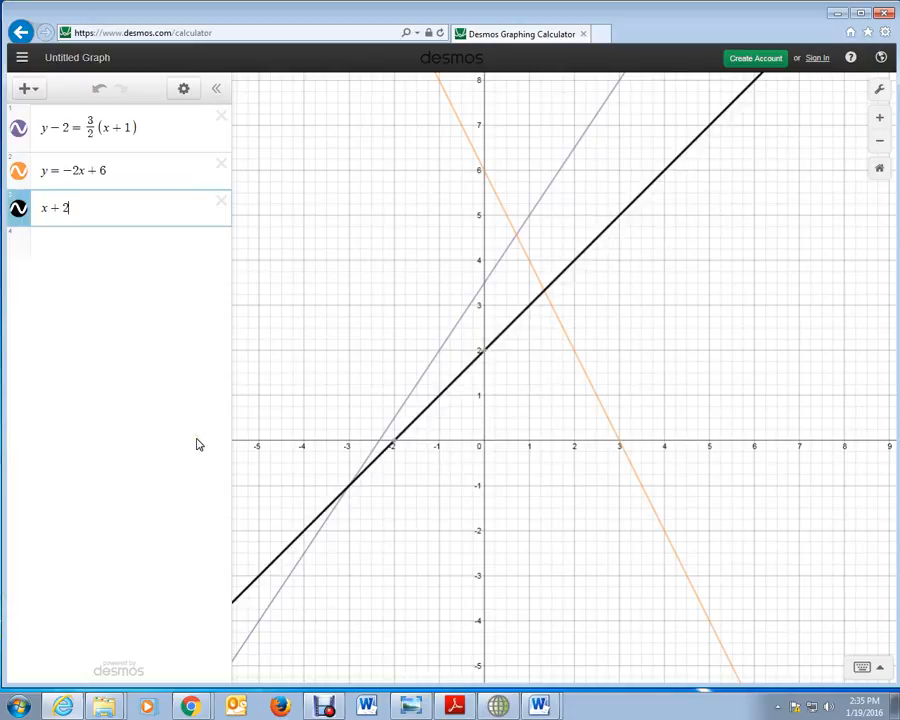
{"action": "type", "text": "y=4"}
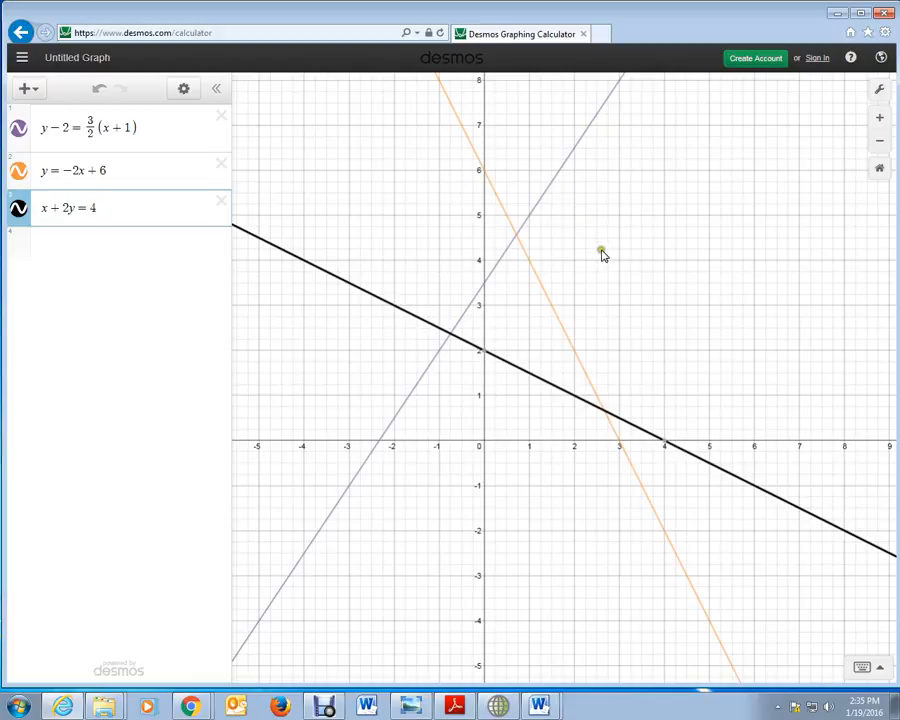
Step: Examine the line x + 2y = 4 by labelling its y-intercept and tracing nearby points for their coordinates
{"action": "scroll", "coordinate": [601, 253], "scroll_direction": "down", "scroll_amount": 2}
{"action": "scroll", "coordinate": [598, 394], "scroll_direction": "down", "scroll_amount": 2}
{"action": "scroll", "coordinate": [599, 515], "scroll_direction": "up", "scroll_amount": 4}
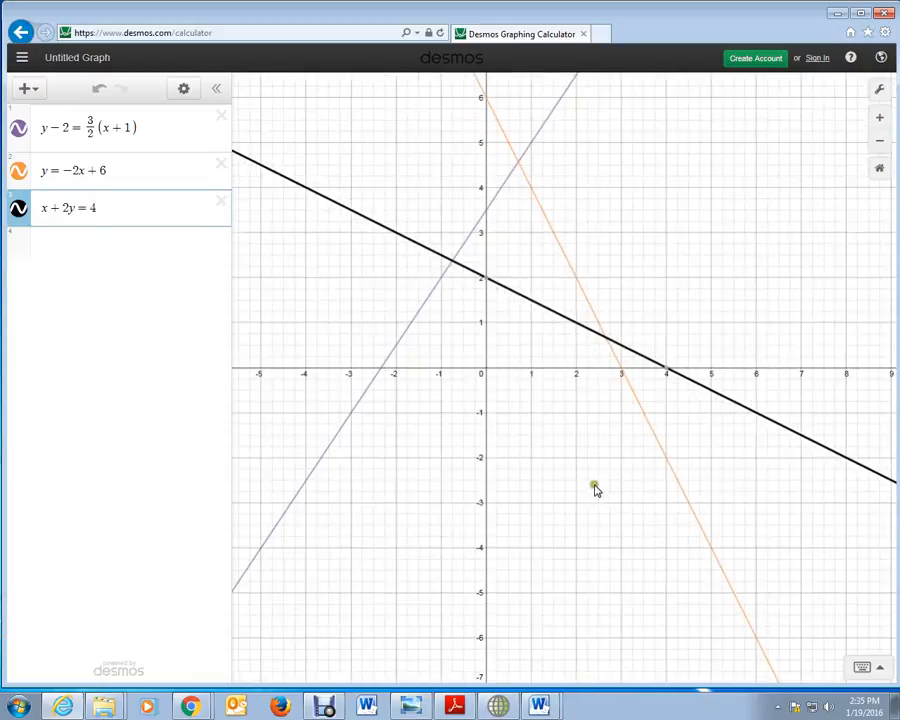
{"action": "scroll", "coordinate": [596, 488], "scroll_direction": "down", "scroll_amount": 1}
{"action": "scroll", "coordinate": [605, 504], "scroll_direction": "down", "scroll_amount": 1}
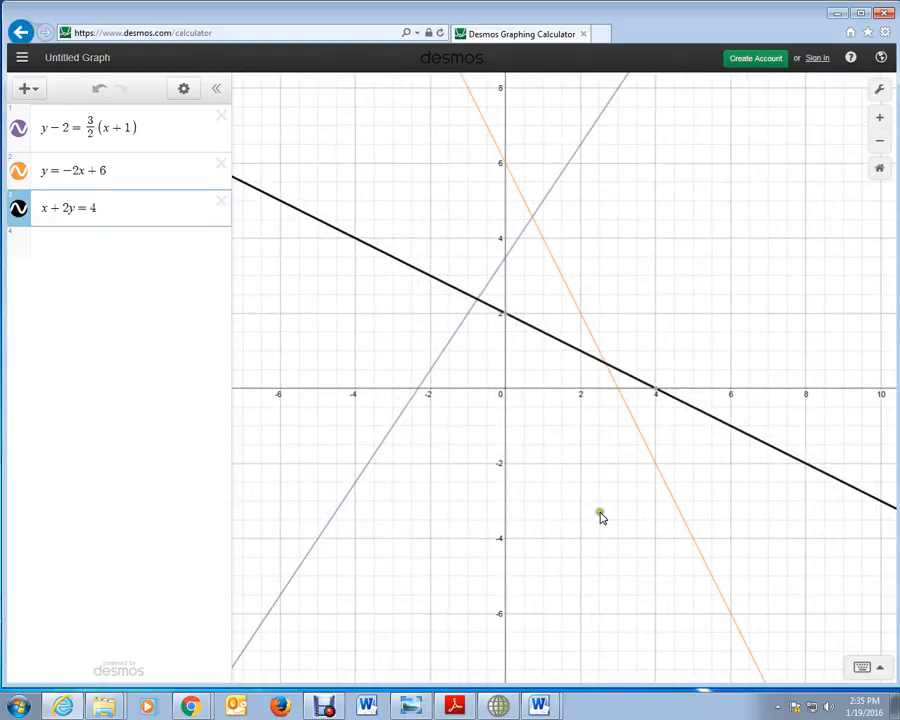
{"action": "left_click", "coordinate": [506, 318]}
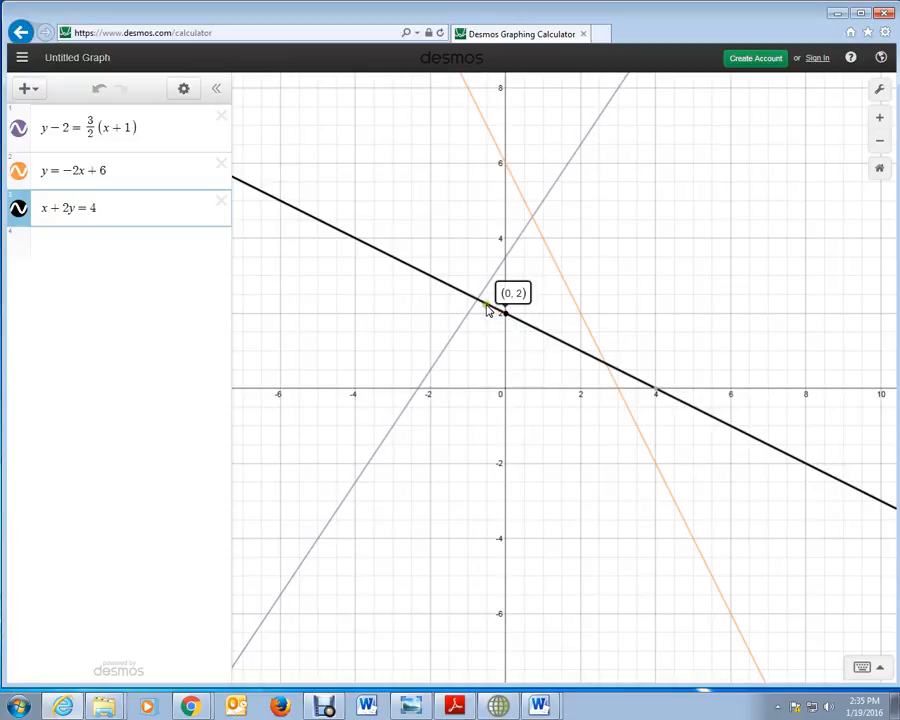
{"action": "left_click", "coordinate": [487, 306]}
{"action": "left_click_drag", "start_coordinate": [487, 308], "coordinate": [487, 310]}
{"action": "left_click", "coordinate": [488, 309]}
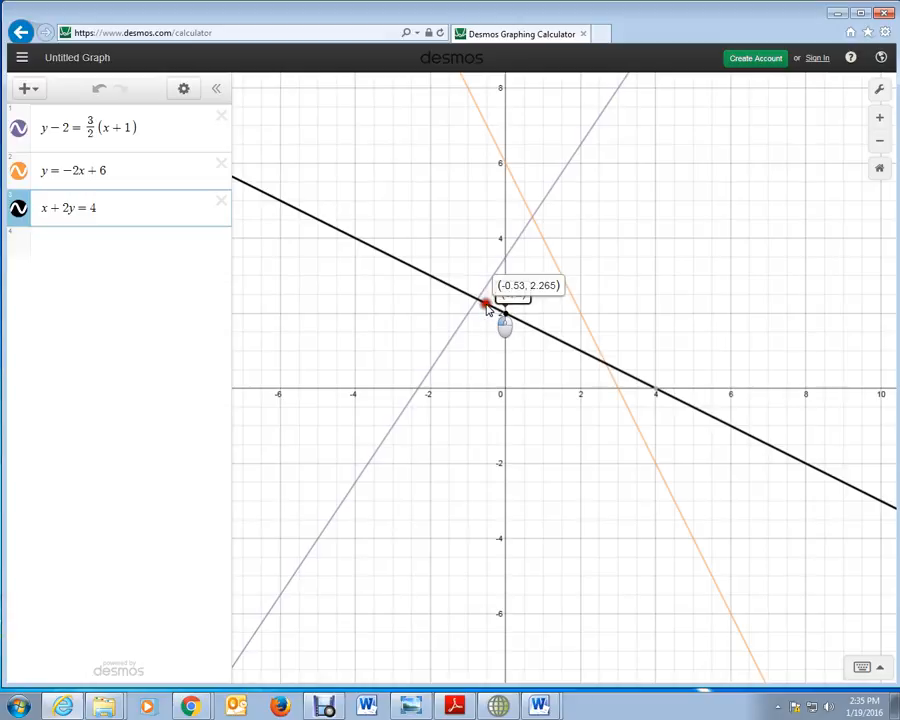
{"action": "left_click_drag", "start_coordinate": [488, 309], "coordinate": [490, 310]}
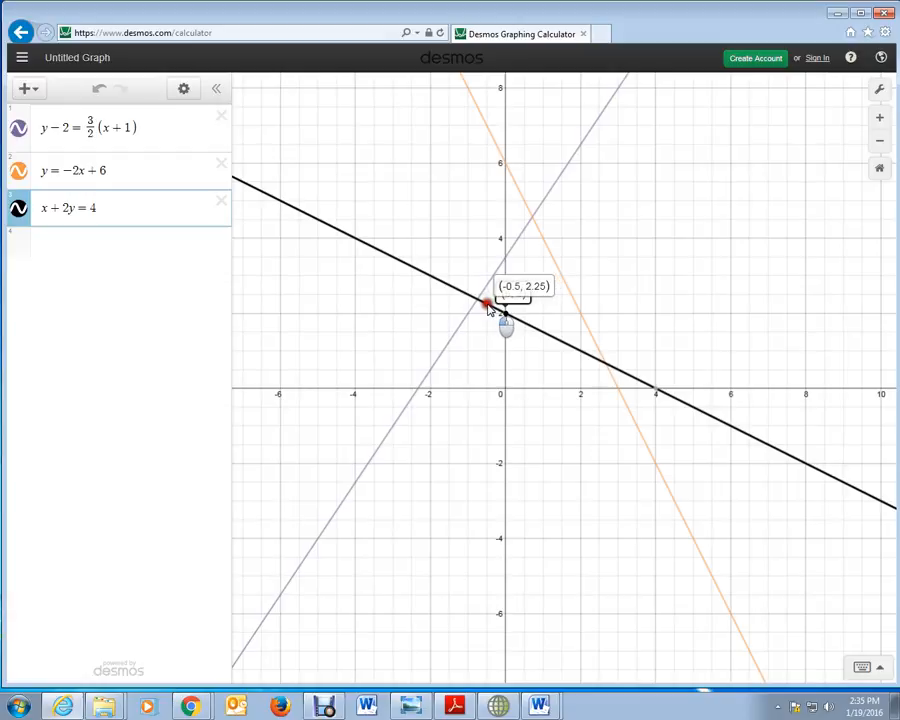
{"action": "left_click_drag", "start_coordinate": [490, 310], "coordinate": [505, 314]}
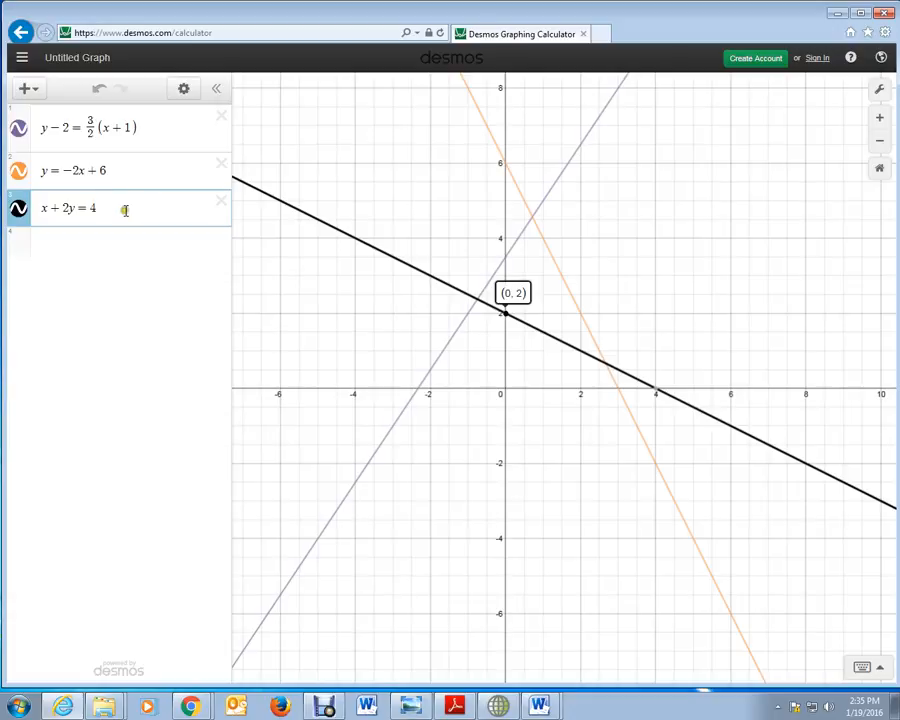
Step: Clear the equations x + 2y = 4, y = -2x + 6 and y - 2 = 3/2(x + 1) from their expression lines
{"action": "left_click_drag", "start_coordinate": [116, 207], "coordinate": [20, 212]}
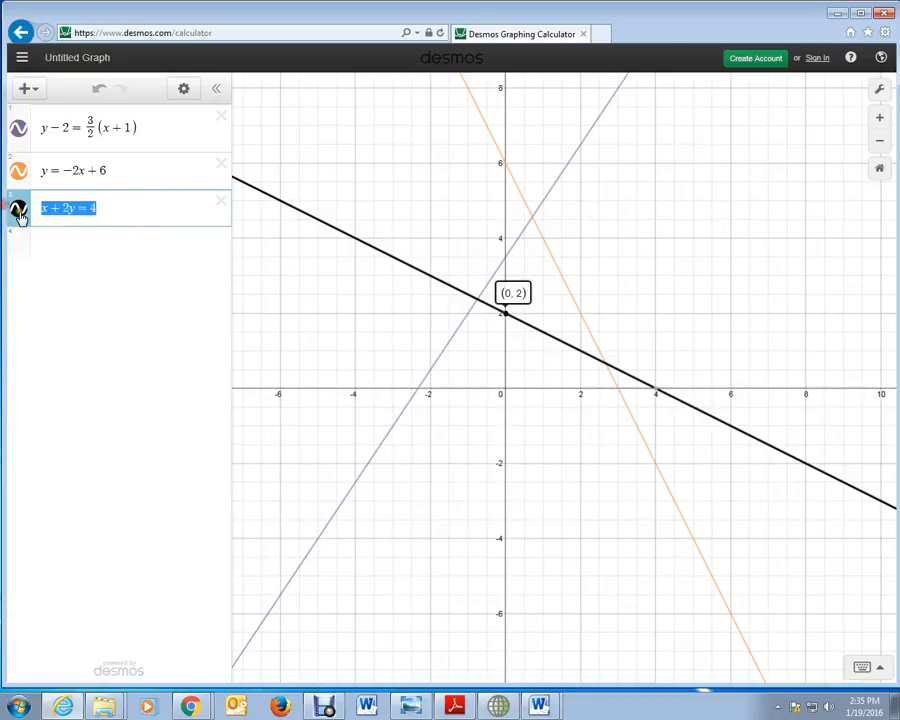
{"action": "key", "text": "BackSpace"}
{"action": "left_click_drag", "start_coordinate": [124, 170], "coordinate": [6, 160]}
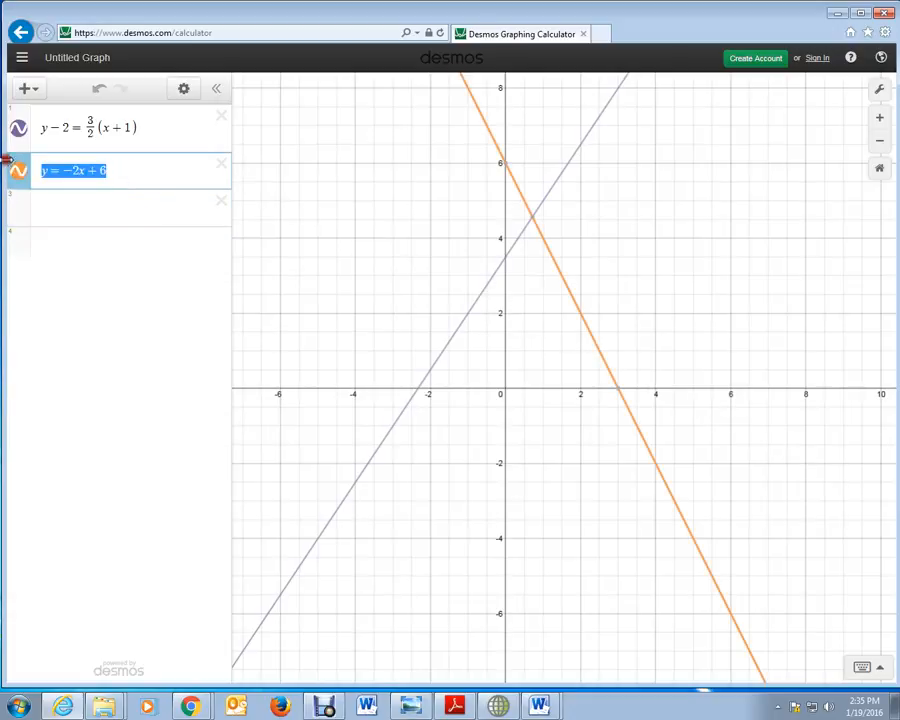
{"action": "key", "text": "BackSpace"}
{"action": "left_click_drag", "start_coordinate": [168, 128], "coordinate": [20, 190]}
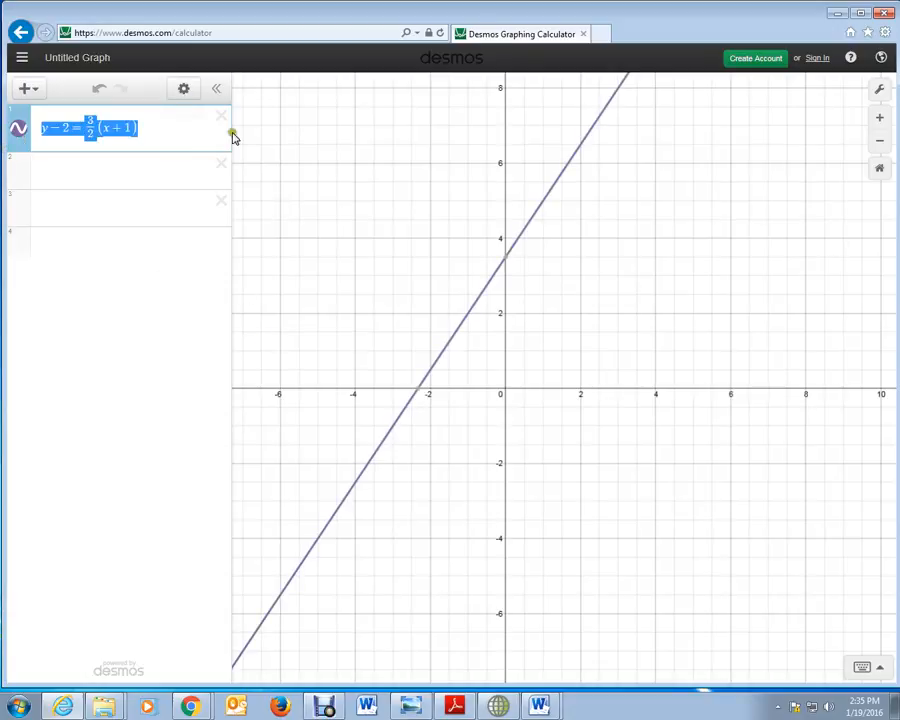
{"action": "key", "text": "BackSpace"}
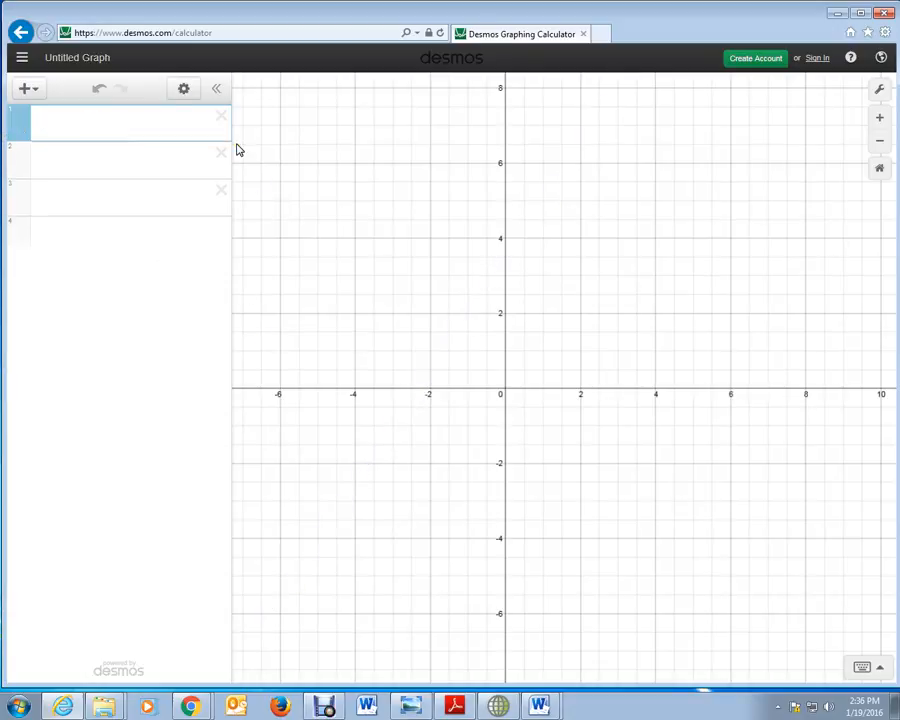
Step: Graph the function f(x) = -x^2 + 3 in the first expression and label the parabola's vertex
{"action": "type", "text": "f(x"}
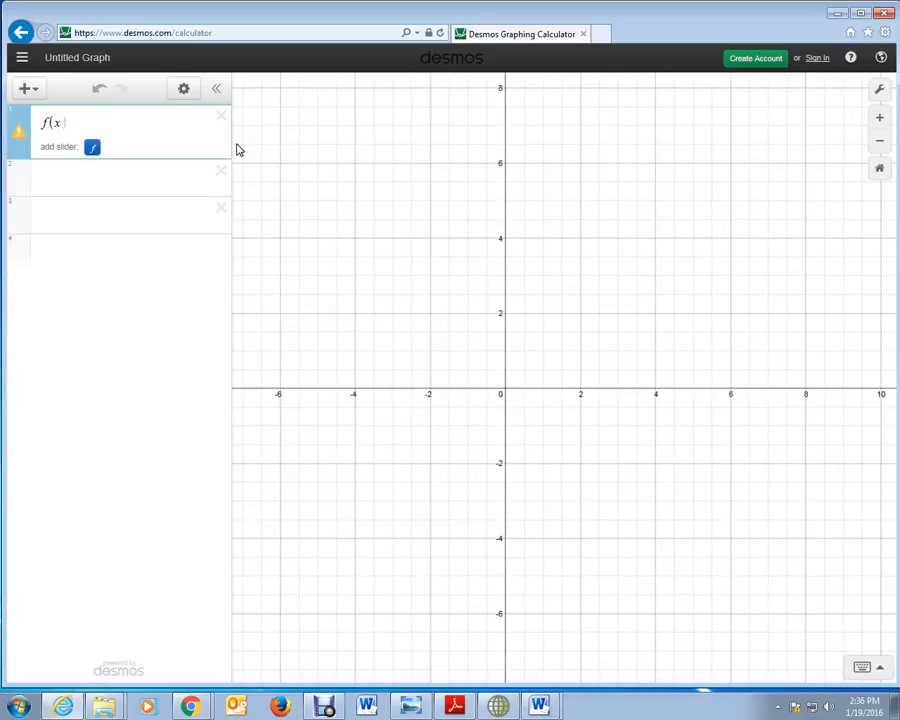
{"action": "type", "text": ")"}
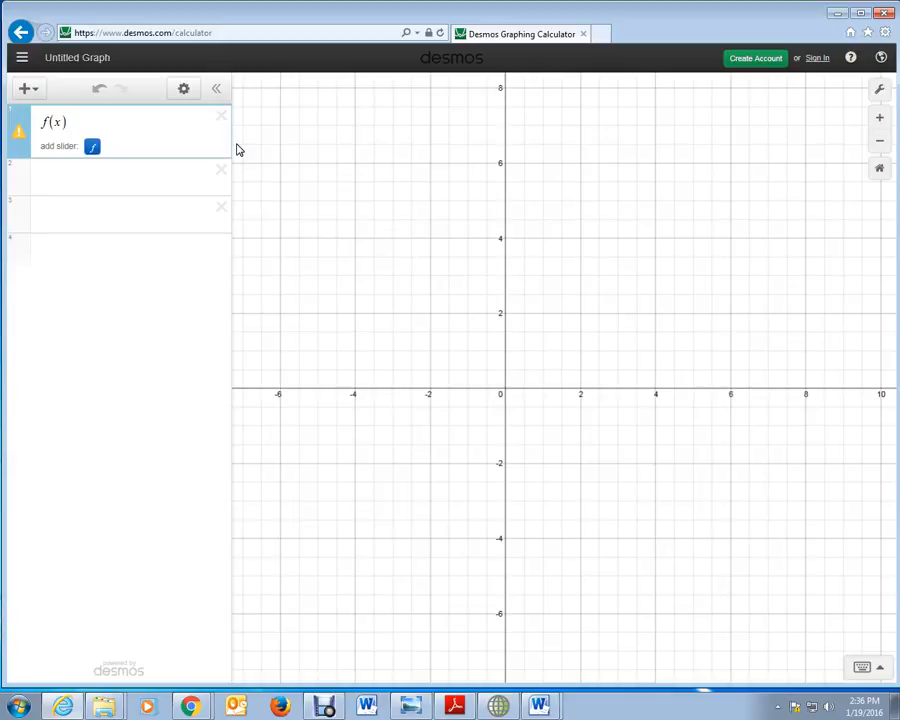
{"action": "type", "text": "=-x"}
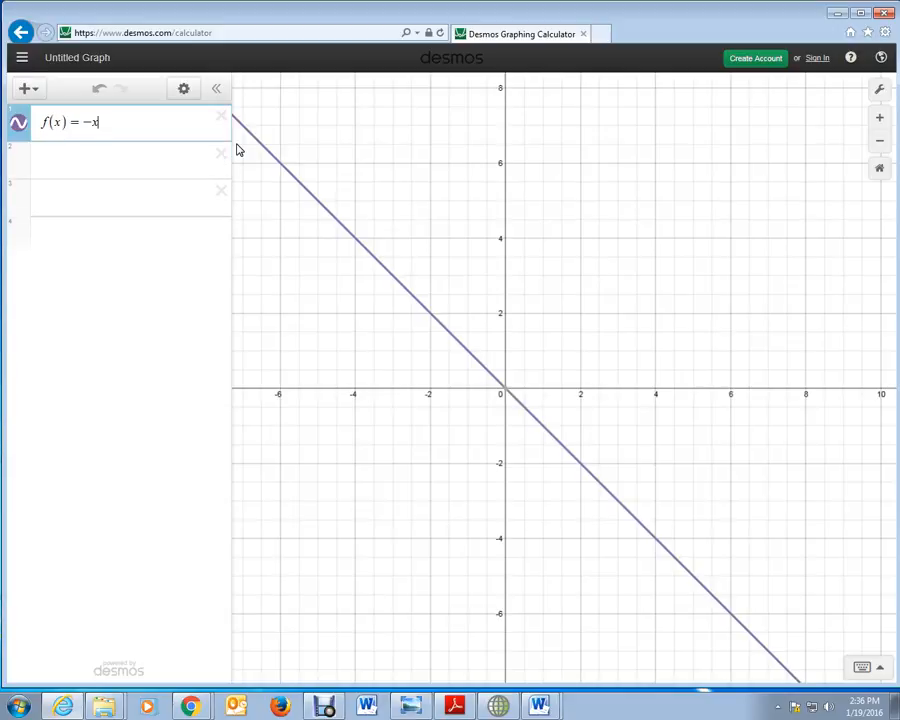
{"action": "type", "text": "^2"}
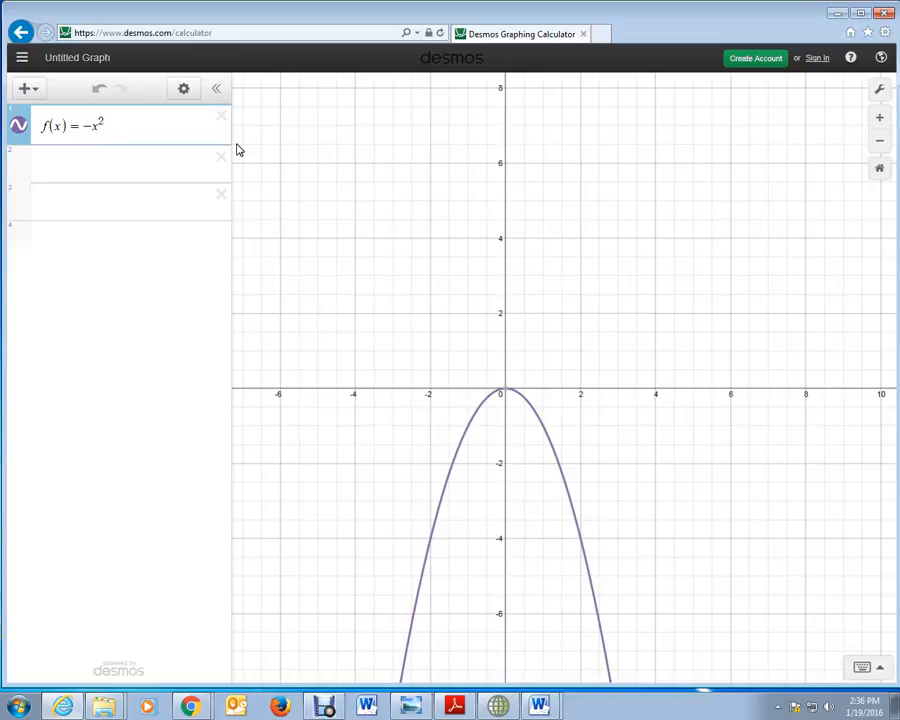
{"action": "key", "text": "Right"}
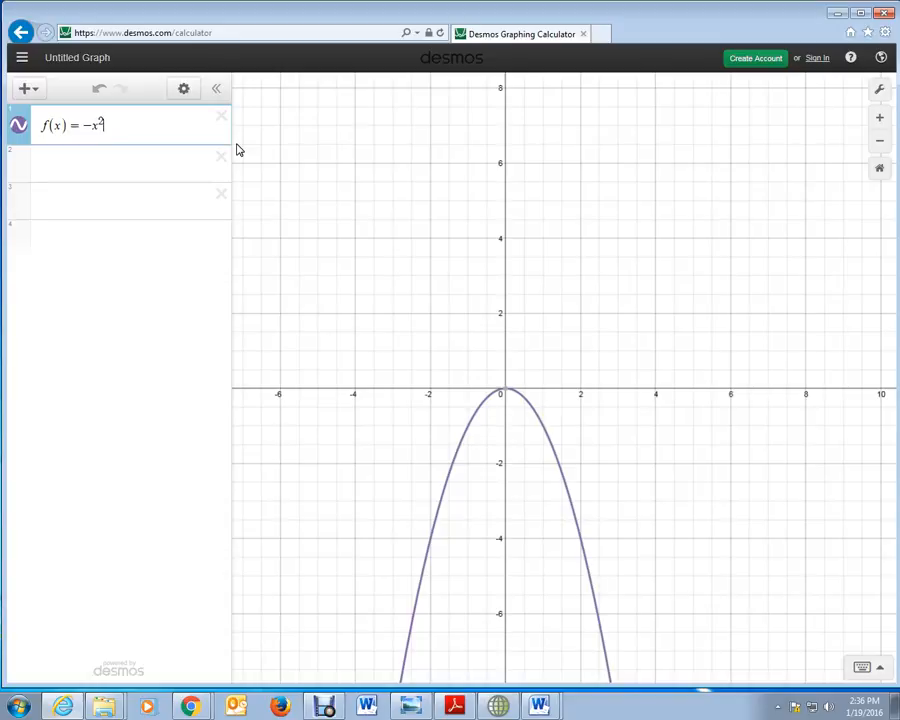
{"action": "type", "text": "+3"}
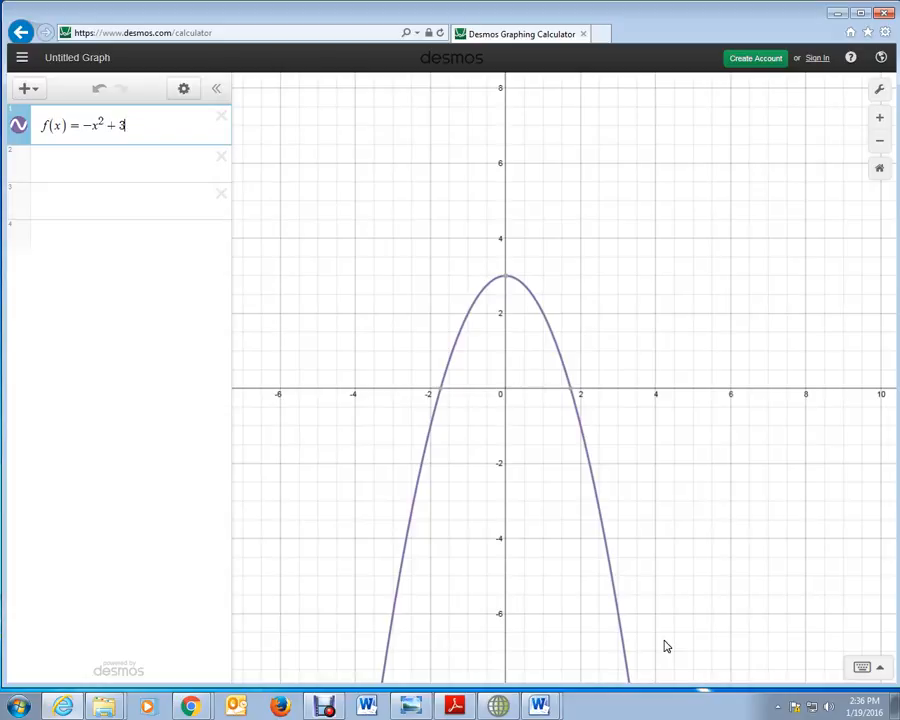
{"action": "left_click", "coordinate": [507, 284]}
Step: Graph the line y = x as a second expression and label both of its intersections with the parabola
{"action": "left_click", "coordinate": [43, 167]}
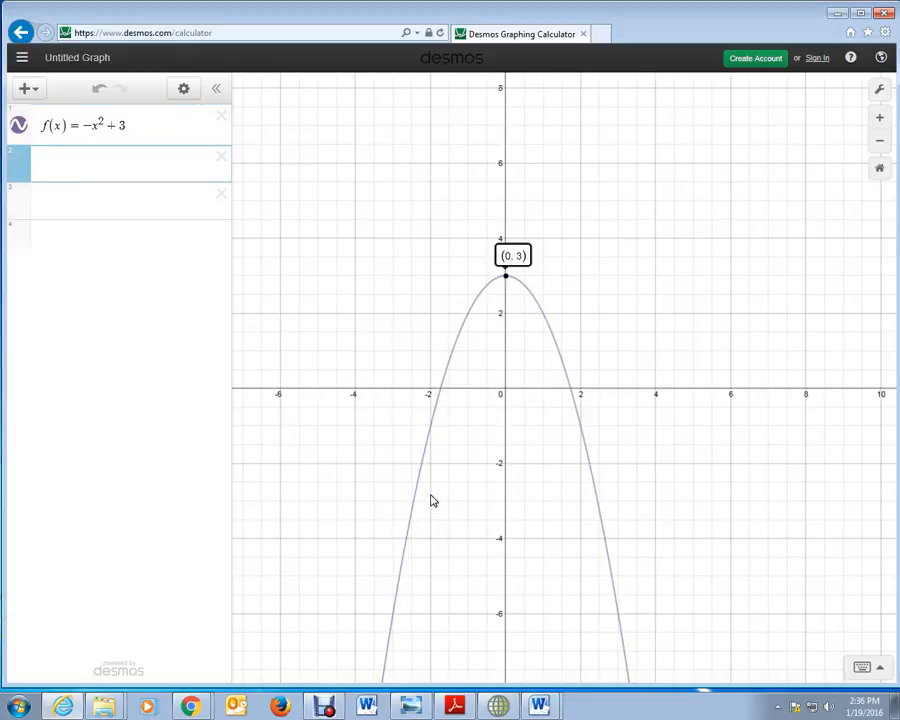
{"action": "type", "text": "y = x"}
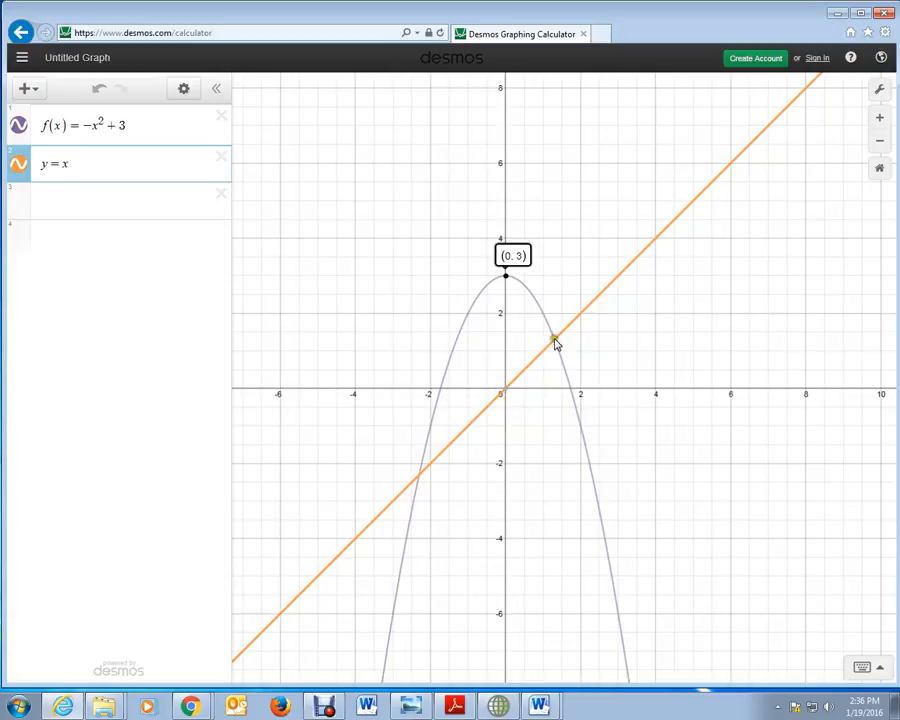
{"action": "left_click_drag", "start_coordinate": [556, 344], "coordinate": [556, 347]}
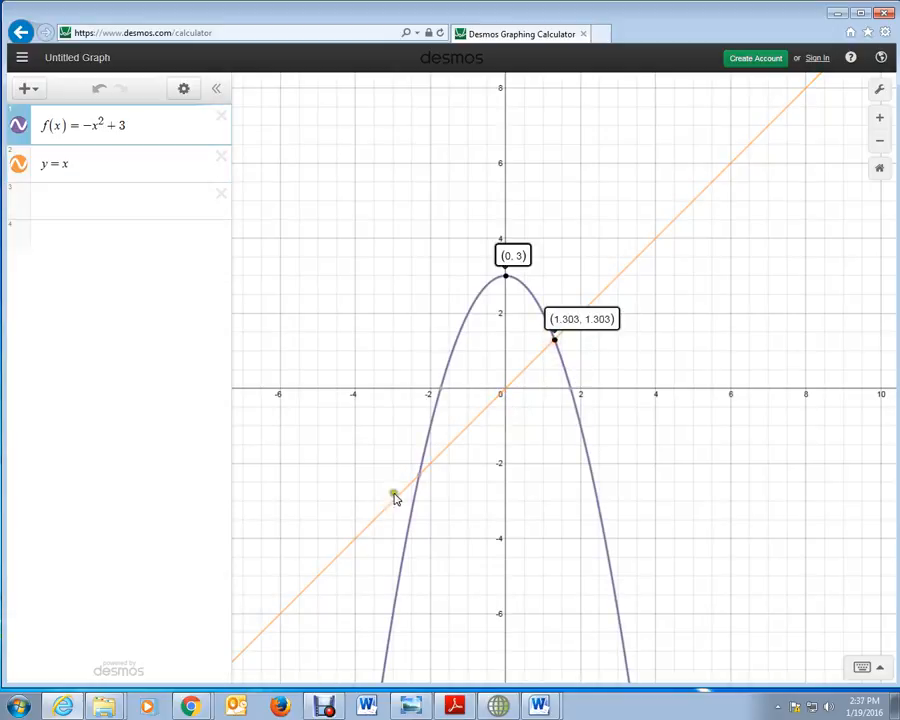
{"action": "left_click", "coordinate": [420, 476]}
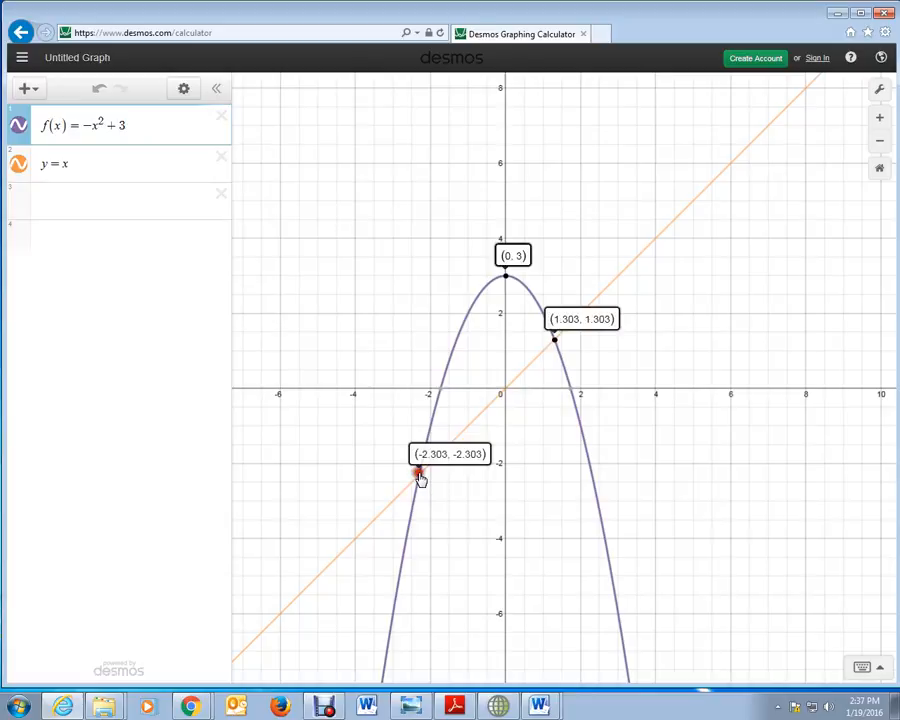